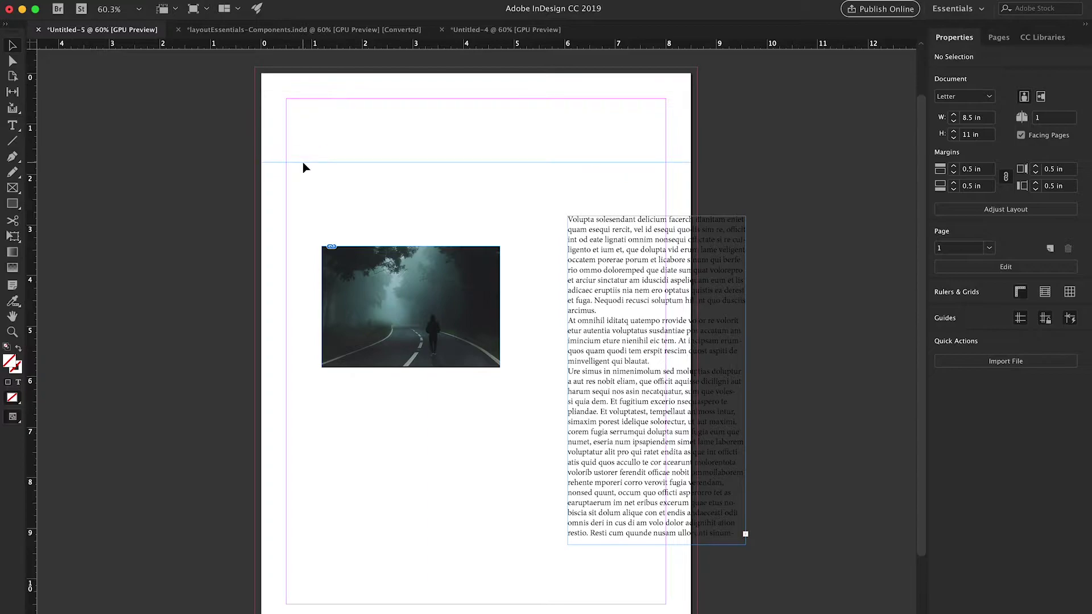
Add a vertical ruler guide at about 1.2 in and align the photo and text frame to it, with the photo's top on the horizontal guide
left_click_drag(35, 169, 322, 180)
left_click_drag(359, 253, 363, 178)
left_click_drag(569, 258, 355, 337)
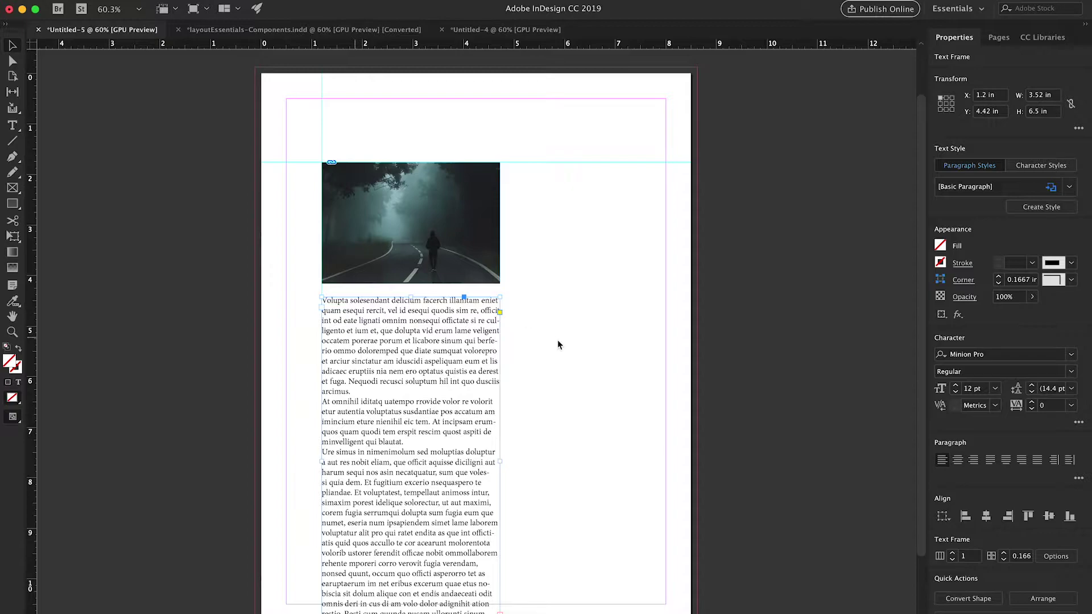
Delete the photo, the text frame and both ruler guides from the page
left_click_drag(568, 361, 288, 141)
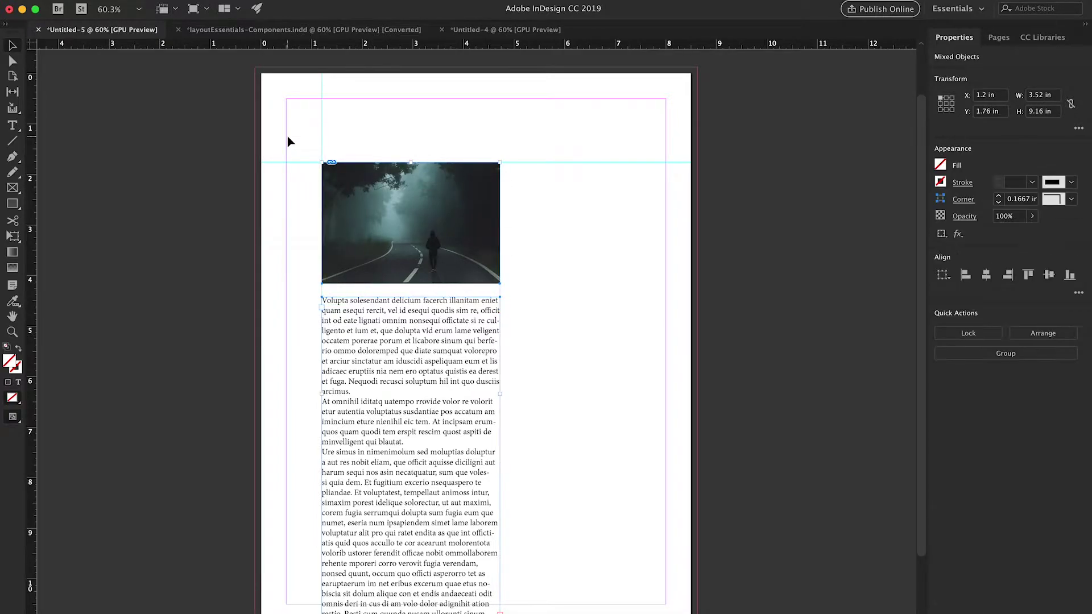
key("BackSpace")
left_click_drag(288, 141, 359, 205)
key("BackSpace")
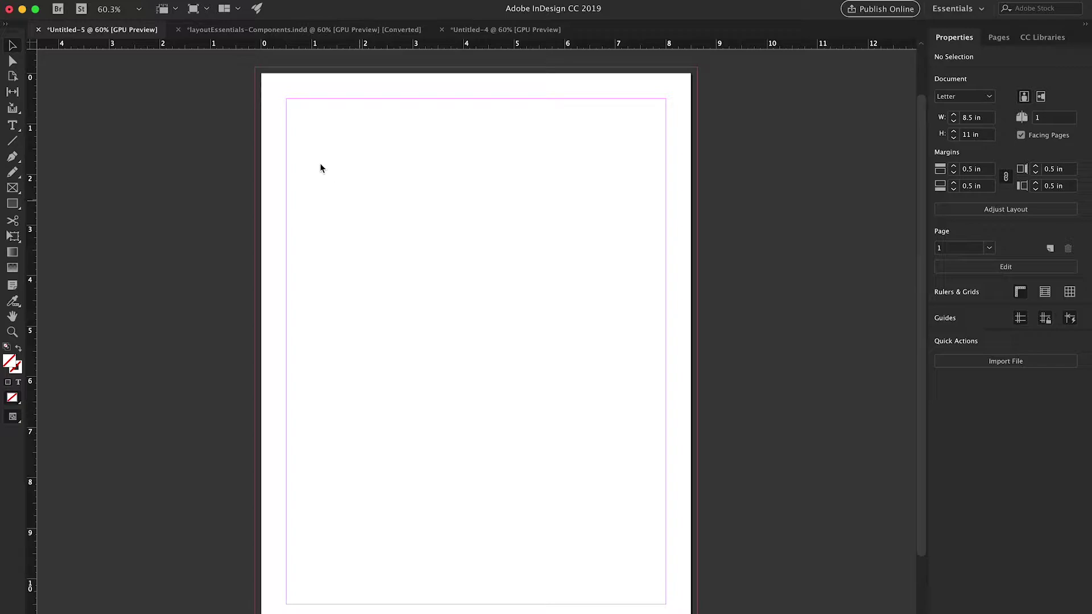
Set up a grid of page guides with 8 rows and 5 columns
left_click(170, 0)
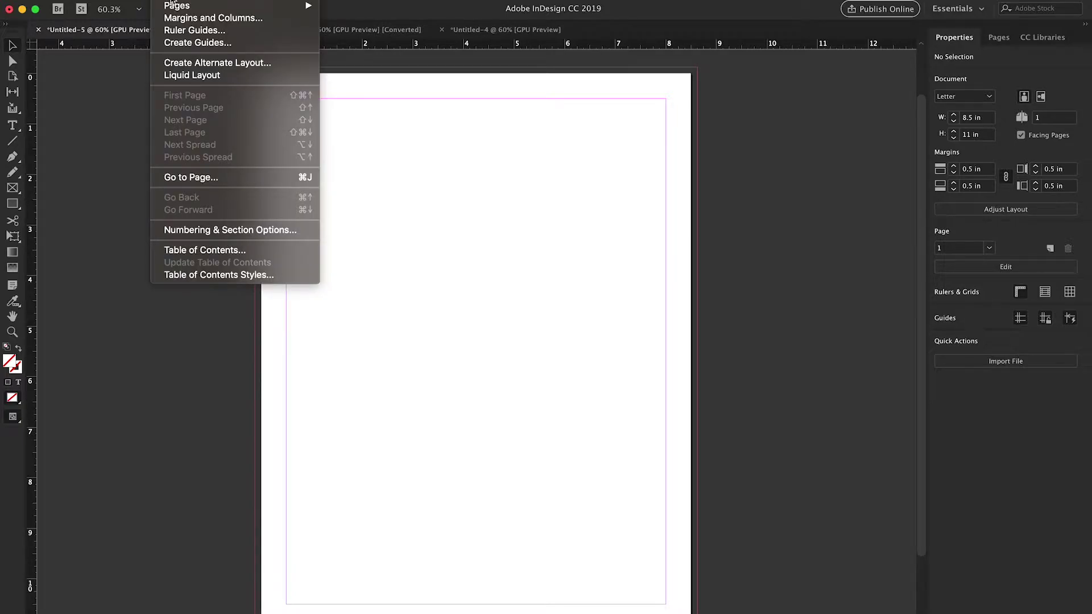
left_click(176, 43)
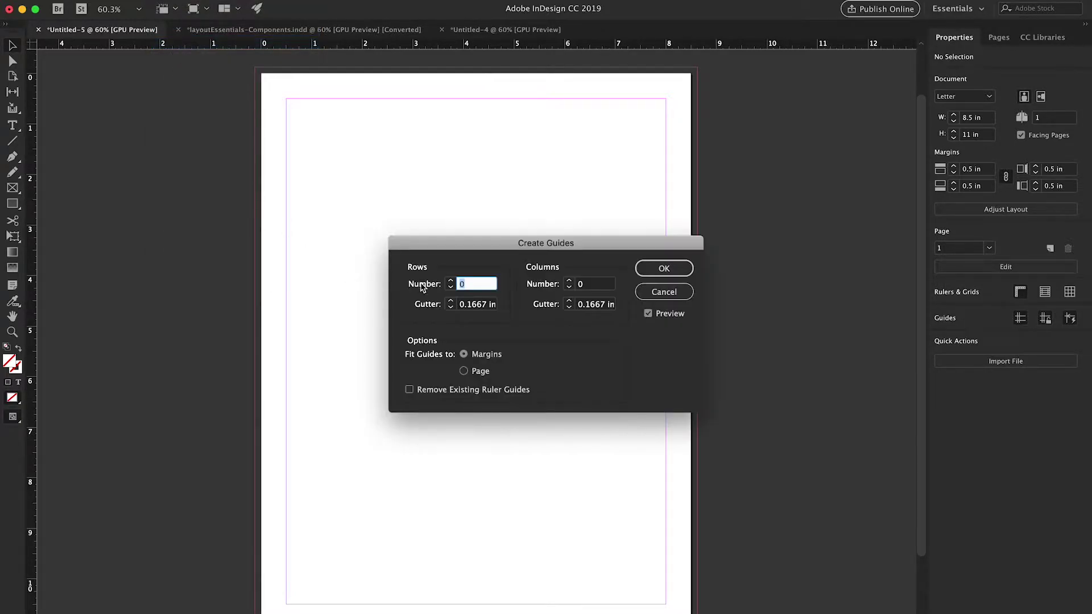
type("4")
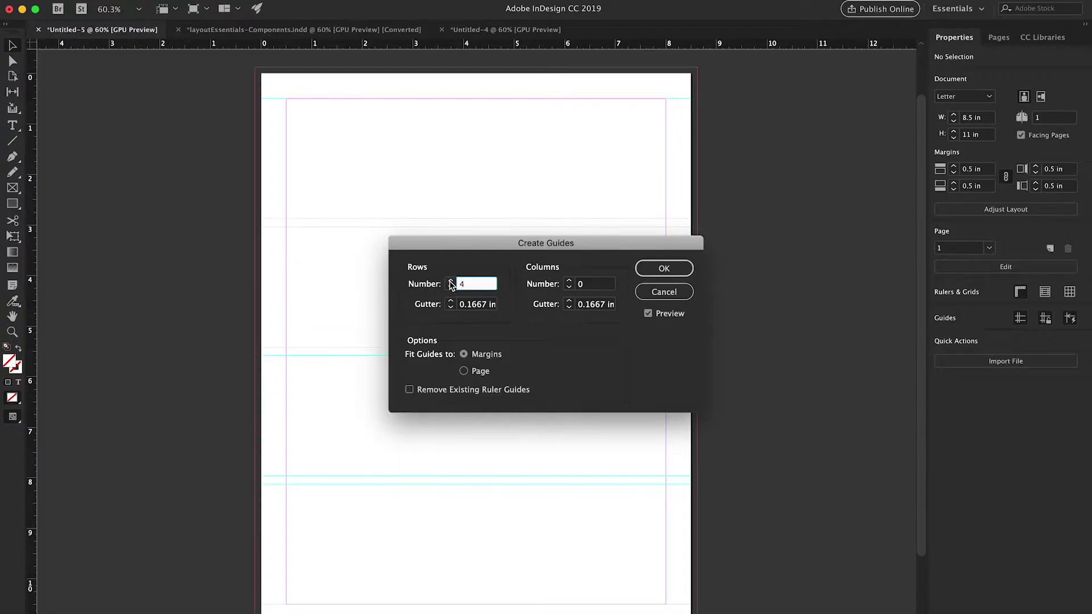
left_click(568, 280)
left_click(568, 281)
left_click(569, 281)
left_click(569, 281)
left_click(569, 281)
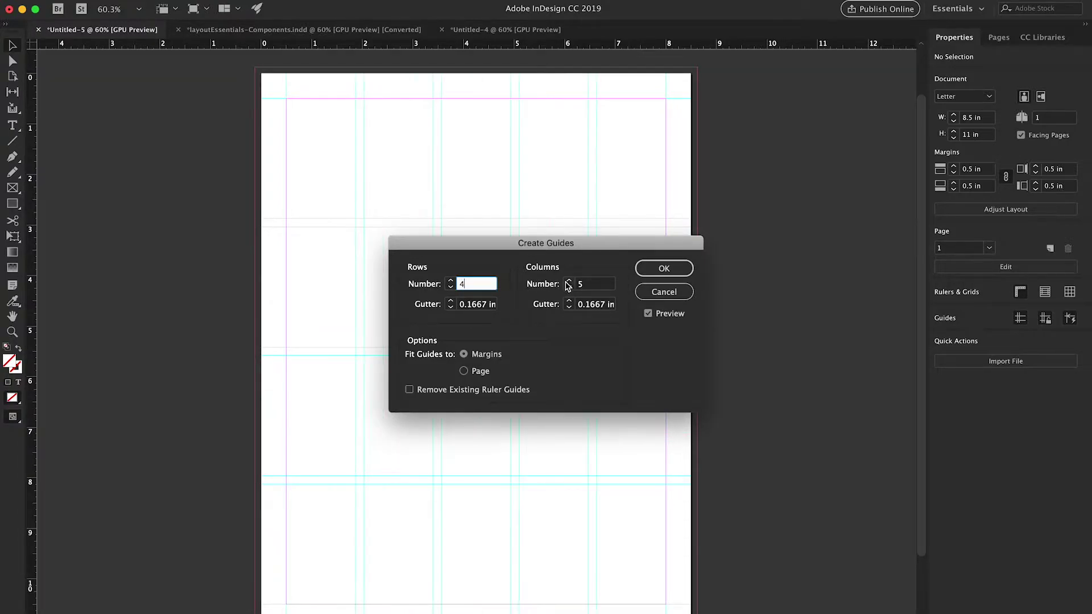
left_click(450, 281)
left_click(450, 281)
left_click(450, 280)
left_click(450, 281)
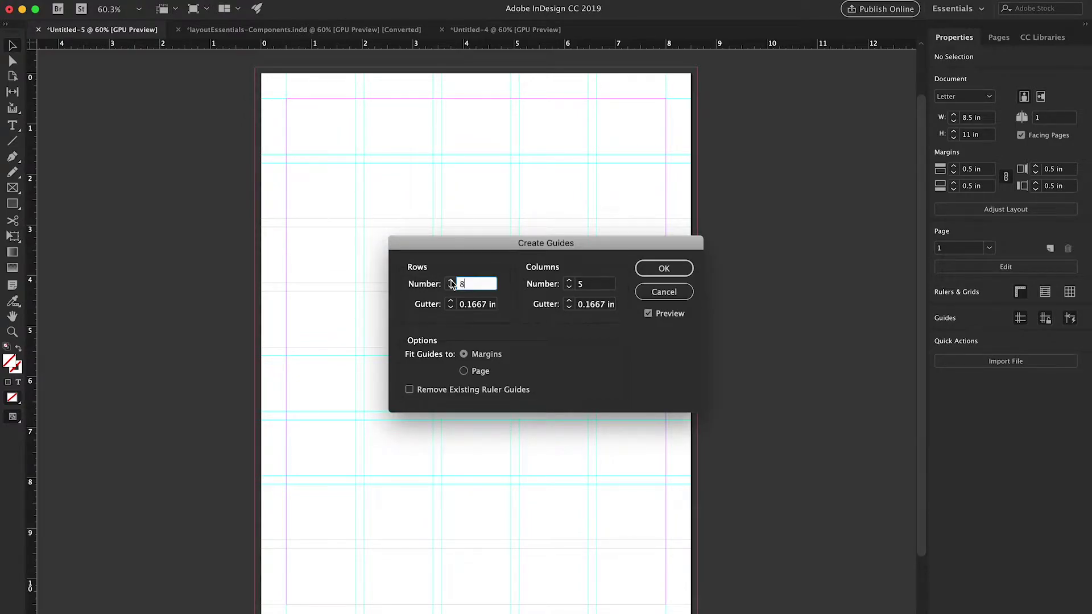
Set the row and column gutters to 0.125 in, keep the guides fitted to the margins, and create them
left_click(450, 301)
left_click(569, 301)
left_click(450, 307)
left_click(568, 307)
left_click(648, 314)
left_click(649, 314)
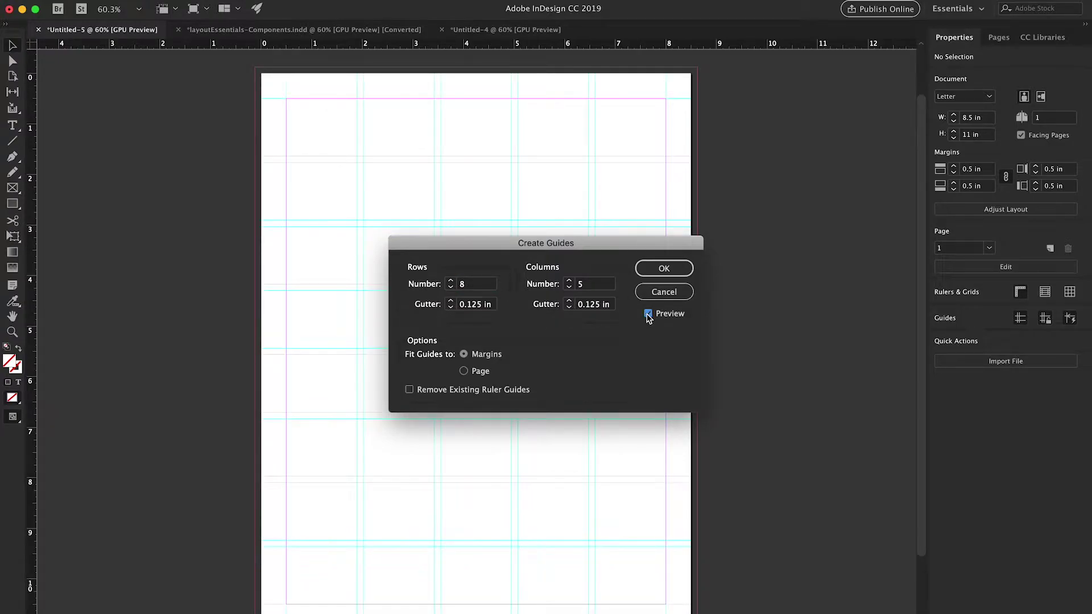
left_click(464, 371)
left_click(464, 355)
left_click(654, 269)
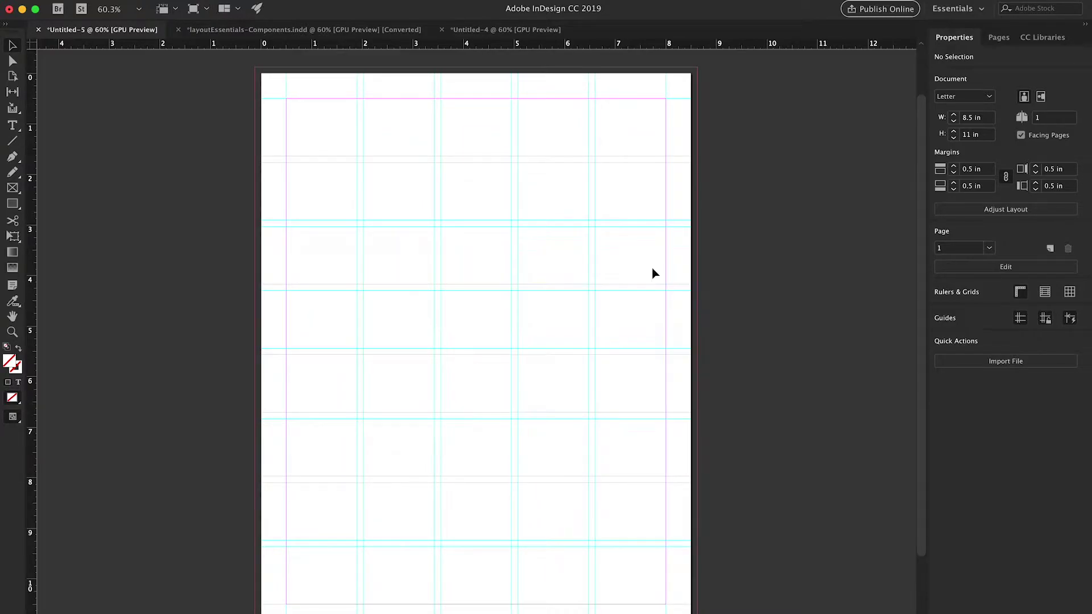
Set the ruler guide color to Violet
left_click(168, 0)
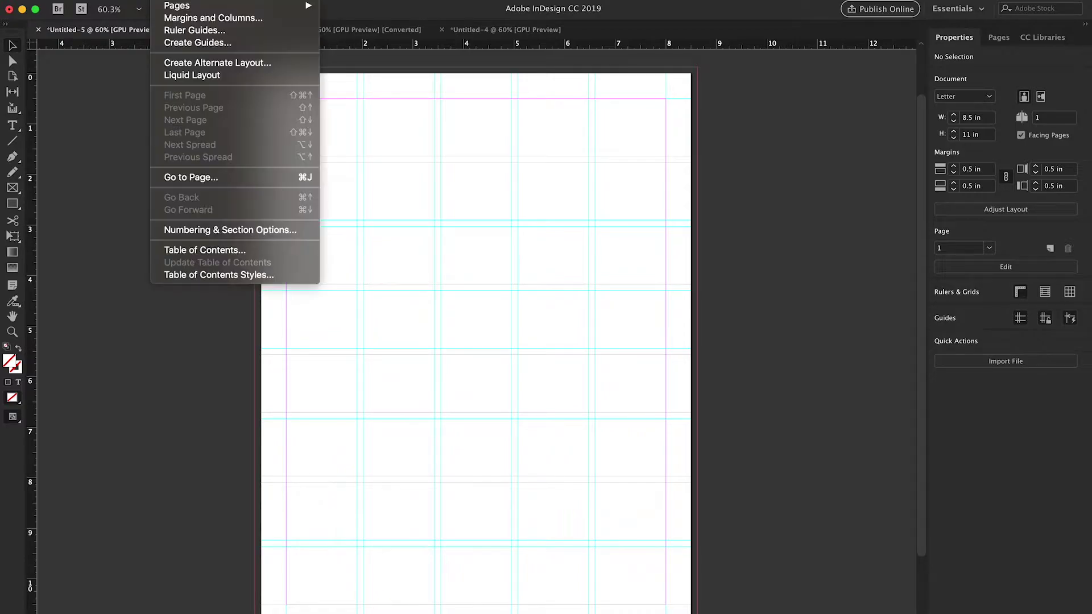
left_click(195, 30)
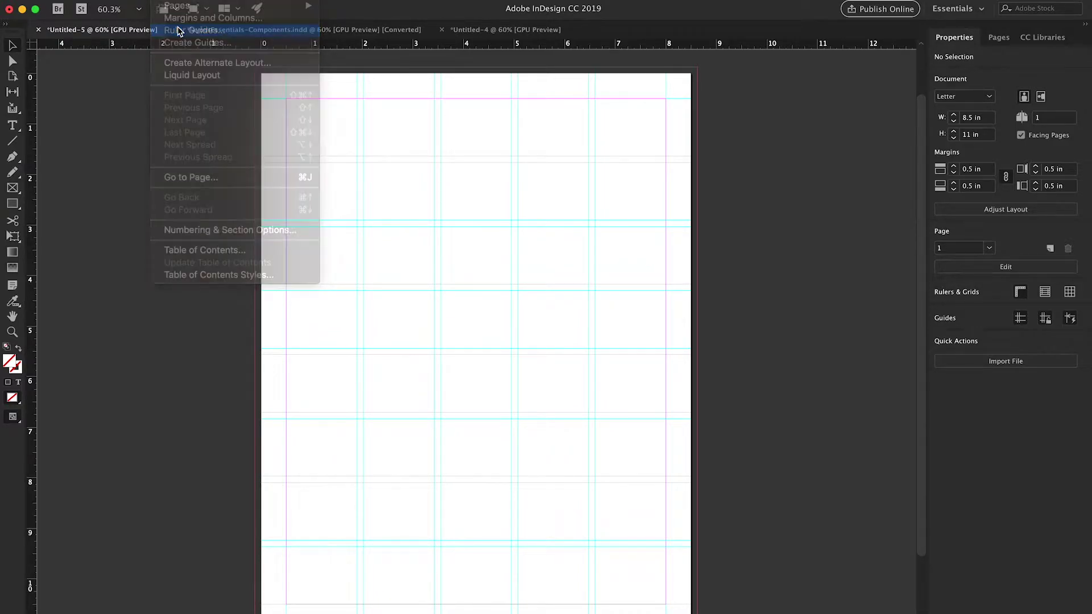
left_click(535, 332)
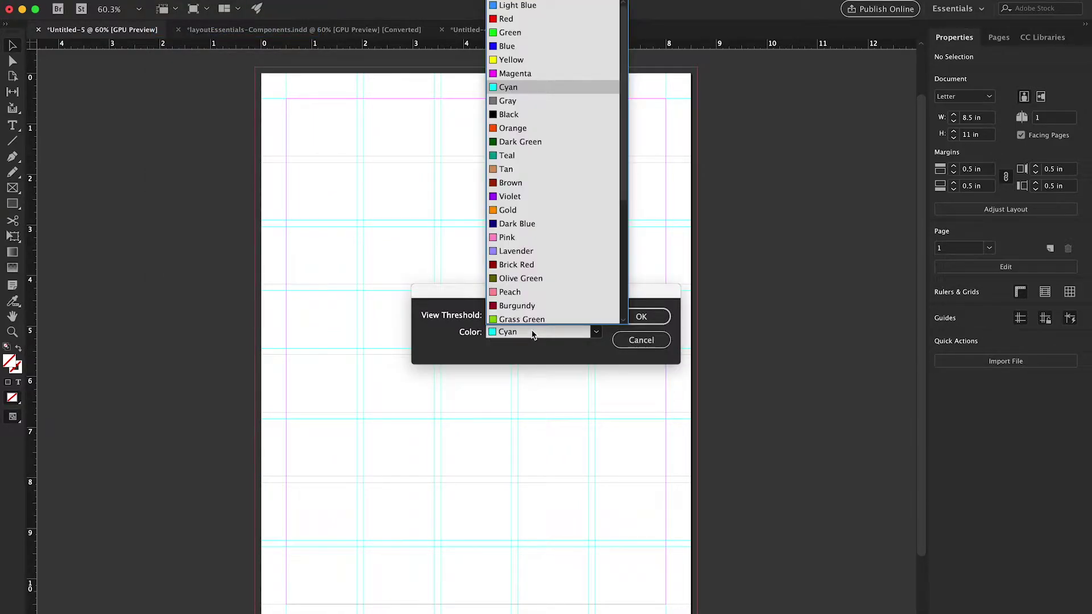
left_click(530, 195)
left_click(624, 316)
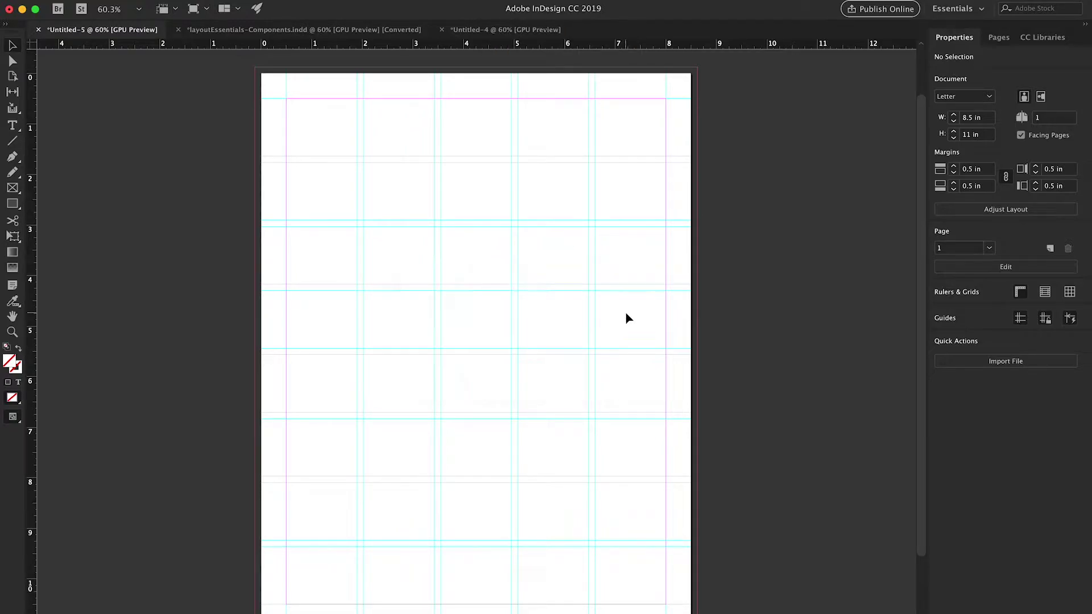
Set up a new grid of guides that removes the existing ruler guides and has 8 rows
left_click(169, 0)
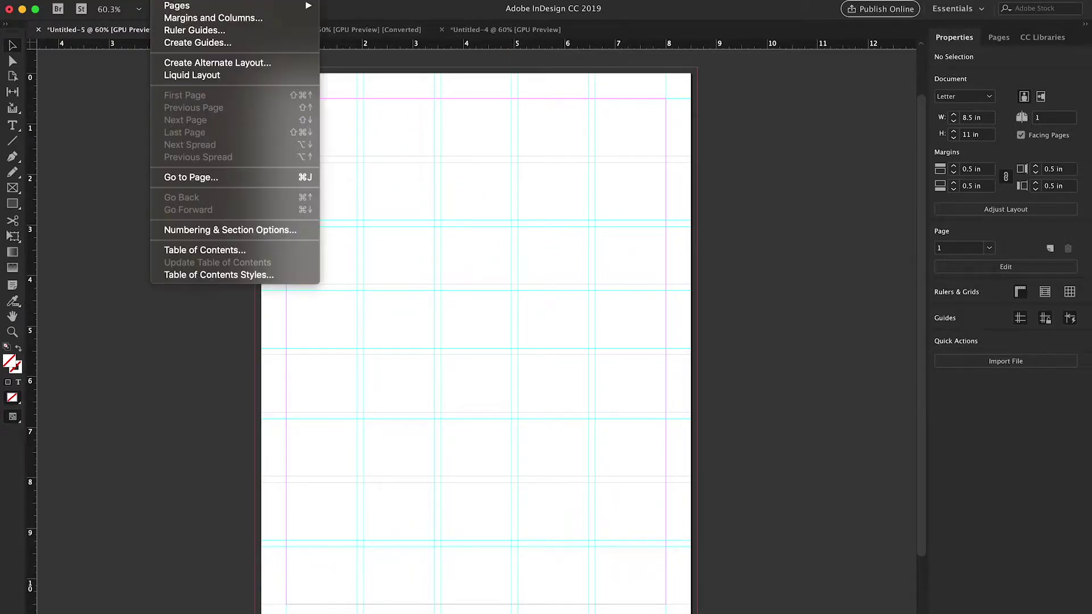
left_click(181, 42)
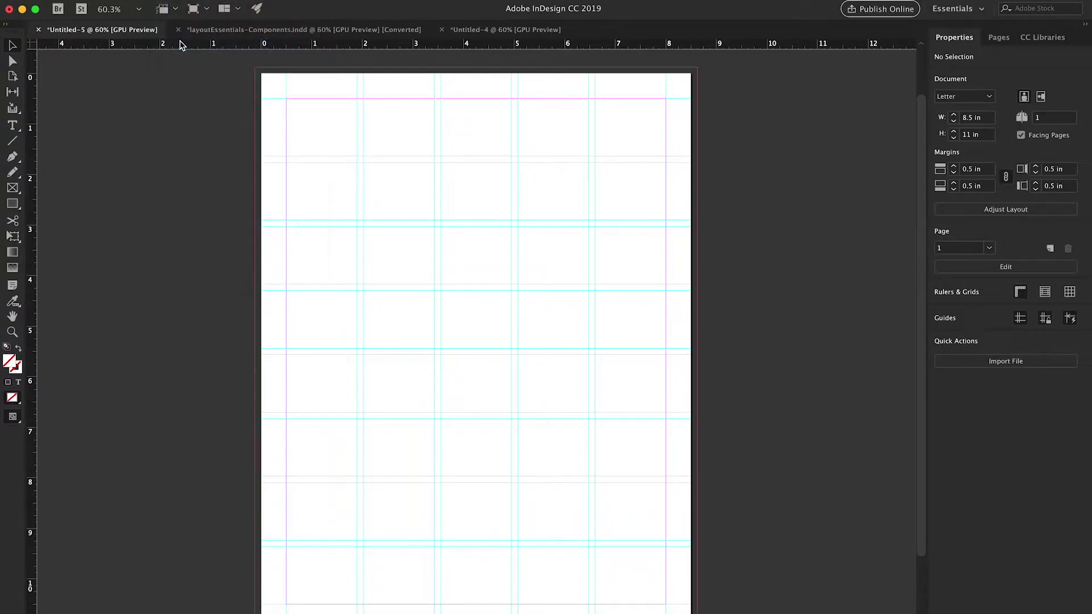
left_click(421, 392)
left_click(460, 284)
key("Up")
key("Up")
key("Up")
key("Up")
key("Up")
key("Up")
key("Up")
key("Up")
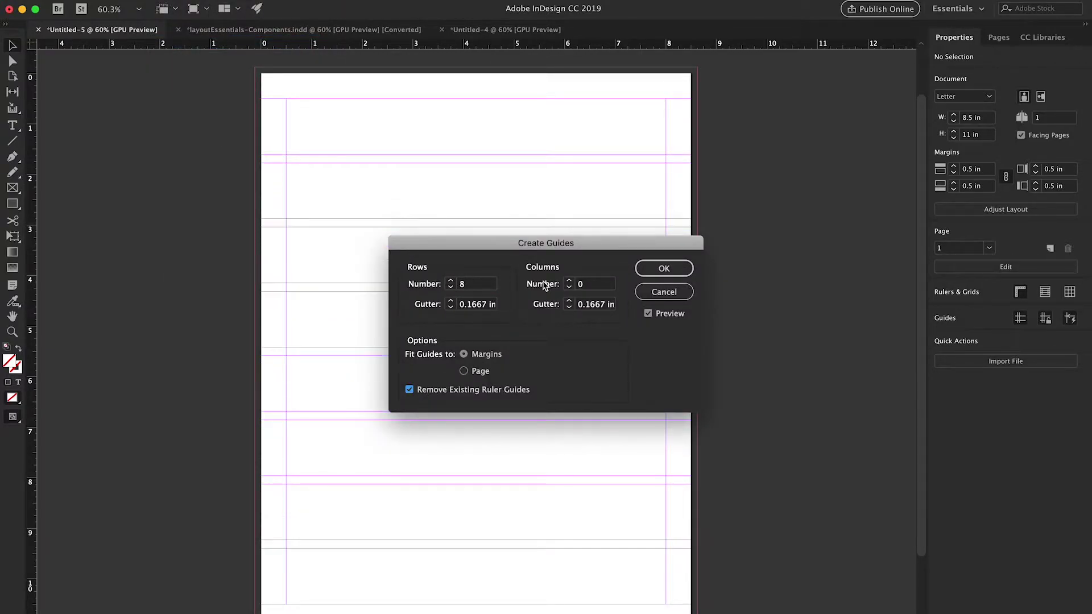
Give the new guide grid 6 columns and create the guides
left_click(569, 281)
left_click(569, 281)
left_click(569, 280)
left_click(569, 281)
left_click(569, 281)
left_click(569, 281)
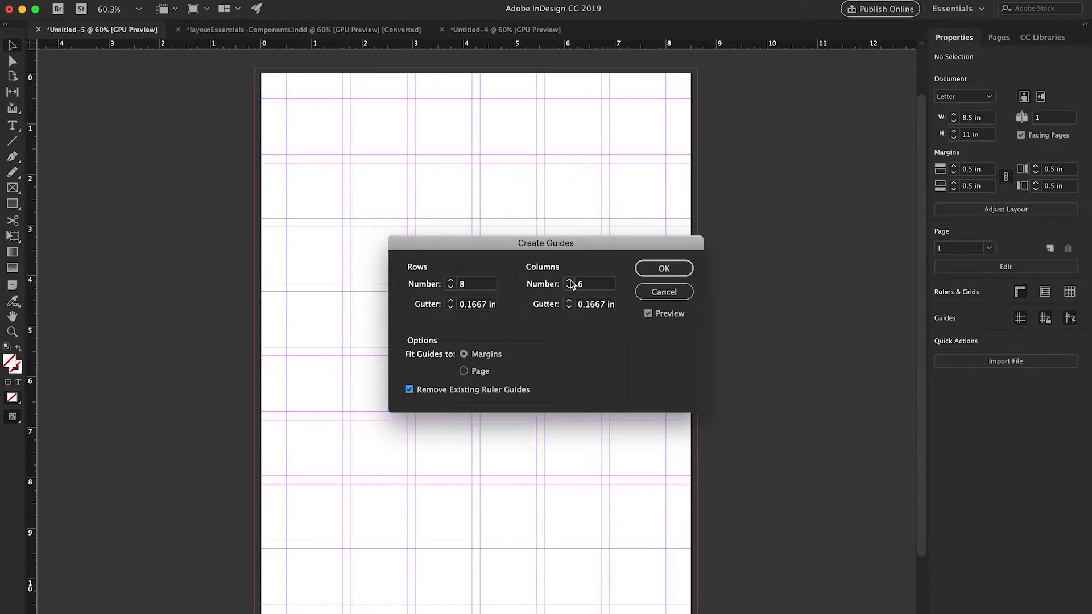
left_click(668, 274)
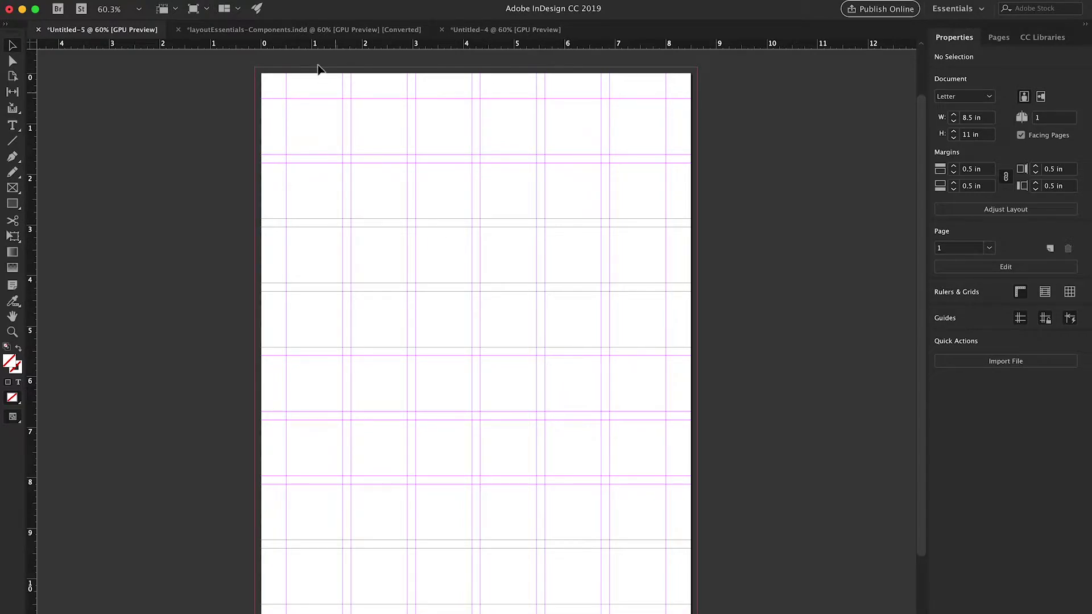
Look through layoutEssentials-Components.indd, from the grid components page past the column and hierarchical examples to the first Modular Grids spread
left_click(287, 30)
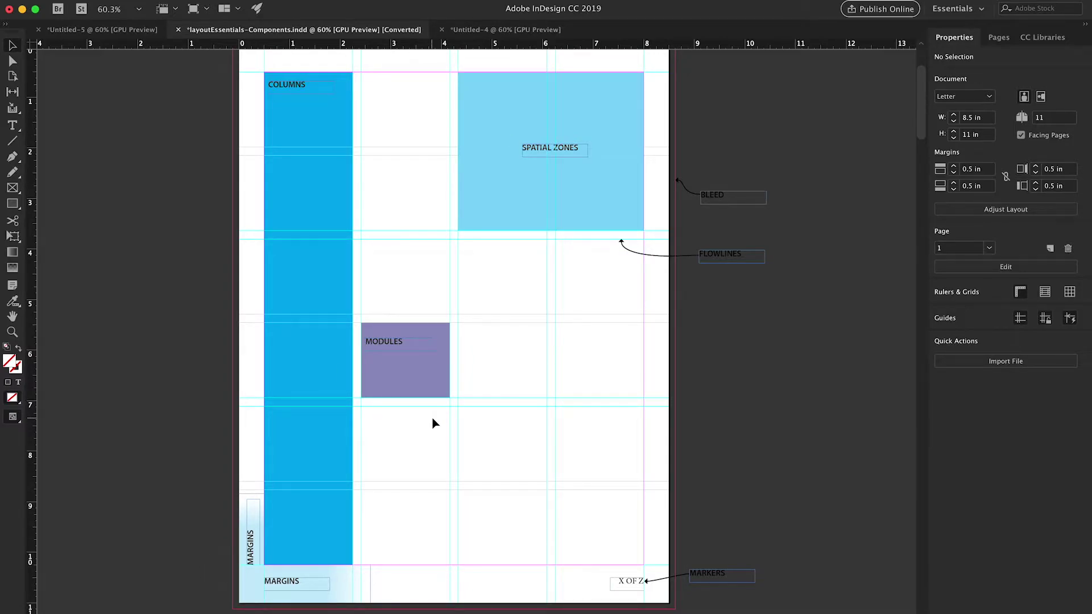
key("Page_Down")
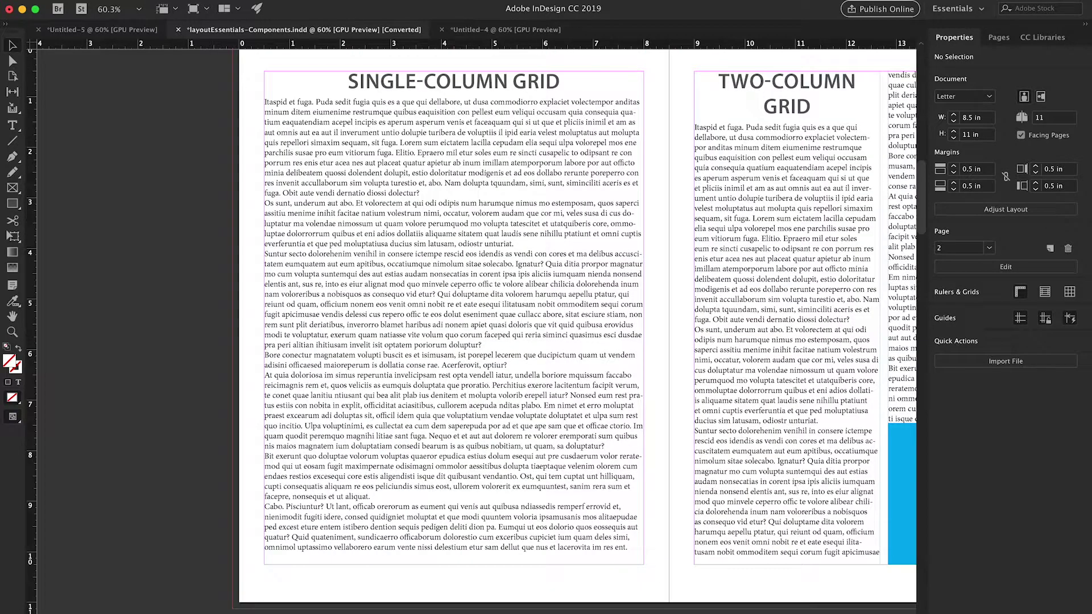
key("Page_Down")
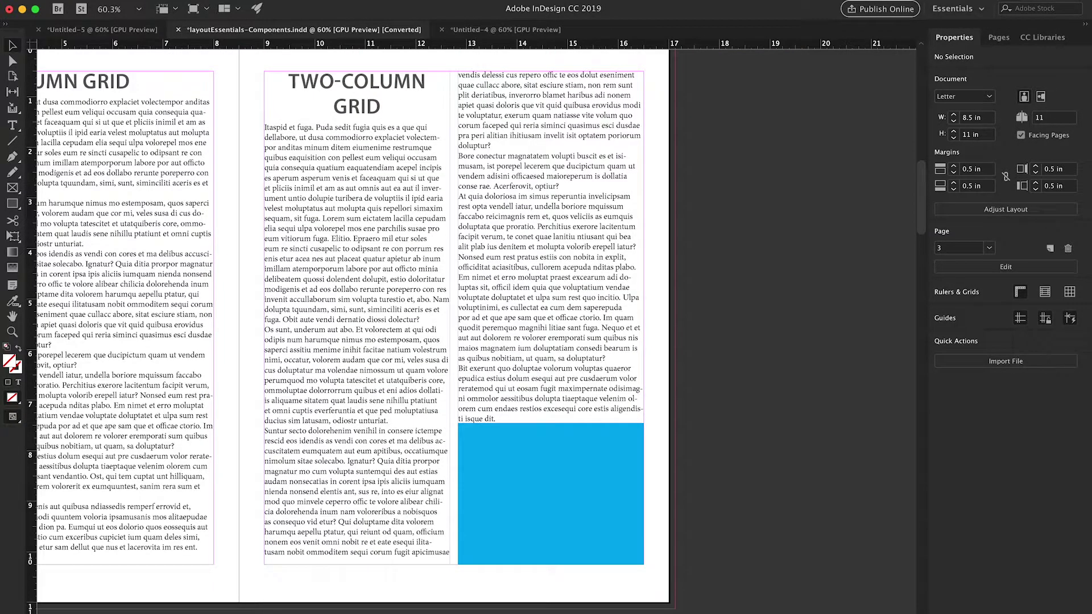
key("Page_Down")
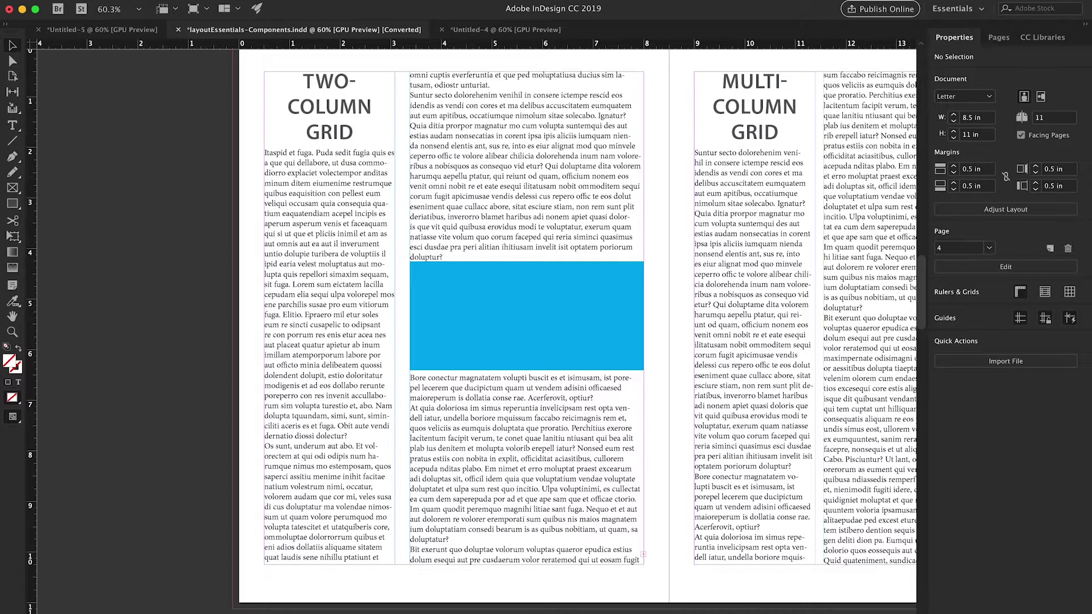
key("Page_Down")
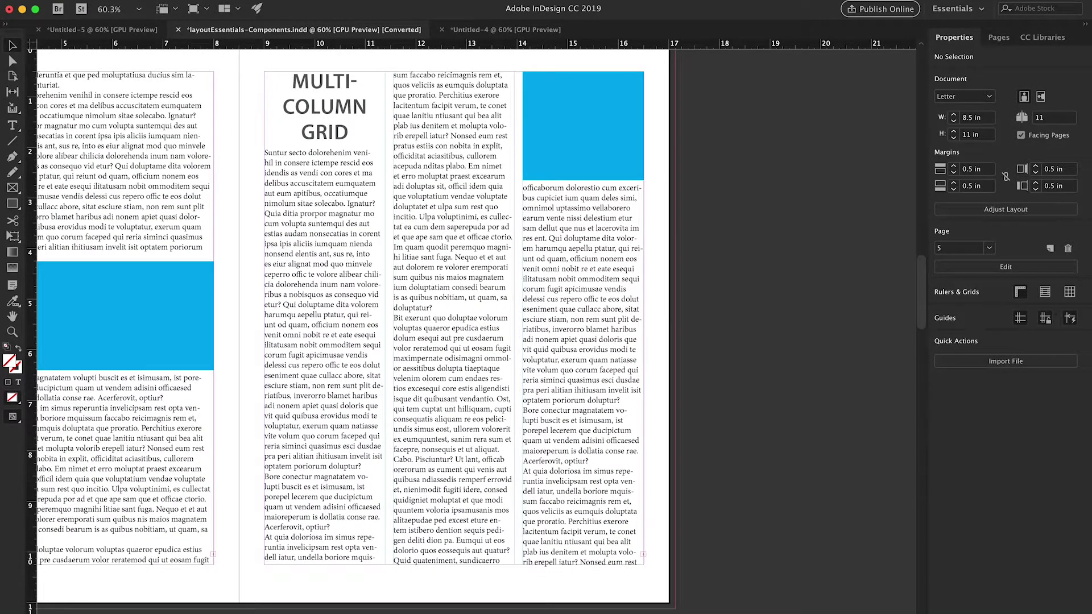
key("Page_Down")
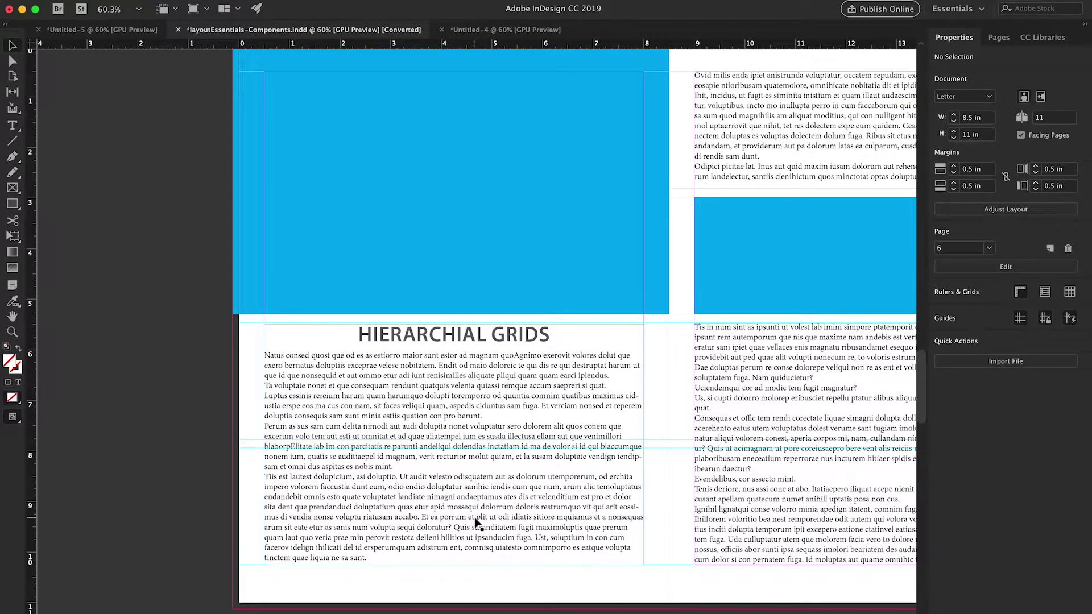
scroll(476, 520, "right", 5)
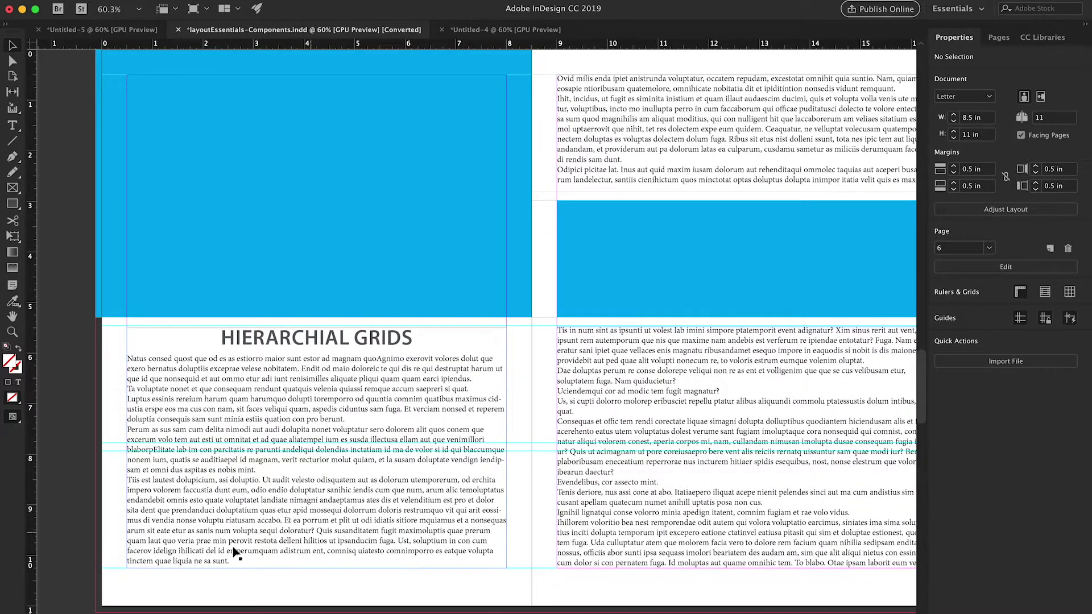
key("Page_Down")
key("Page_Down")
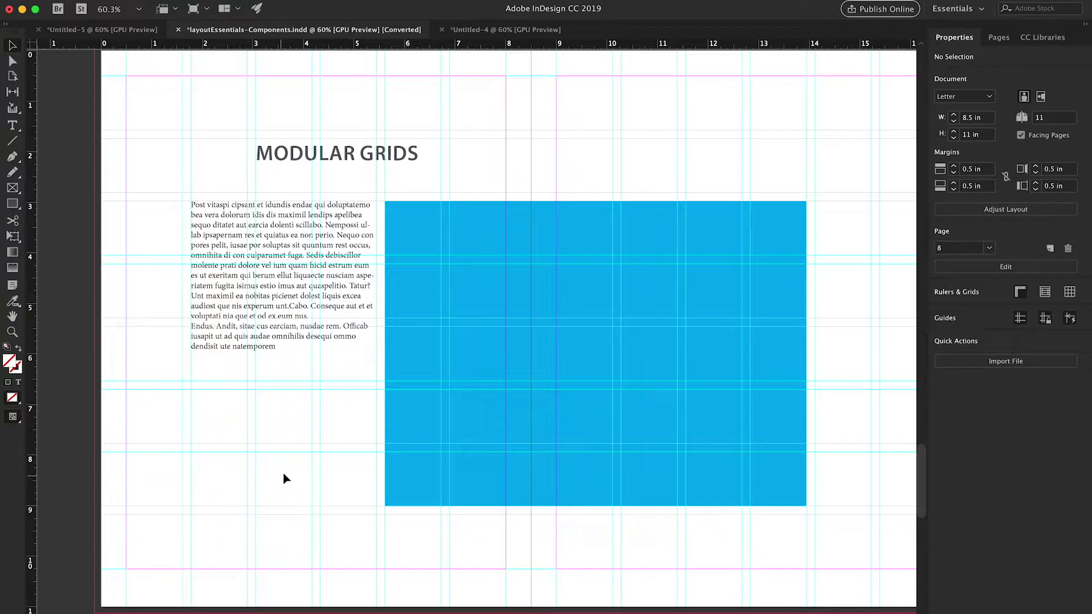
Shift the blue rectangle one module right, trim its width to about 7.06 in, and widen the text frame by one module
left_click_drag(410, 299, 500, 284)
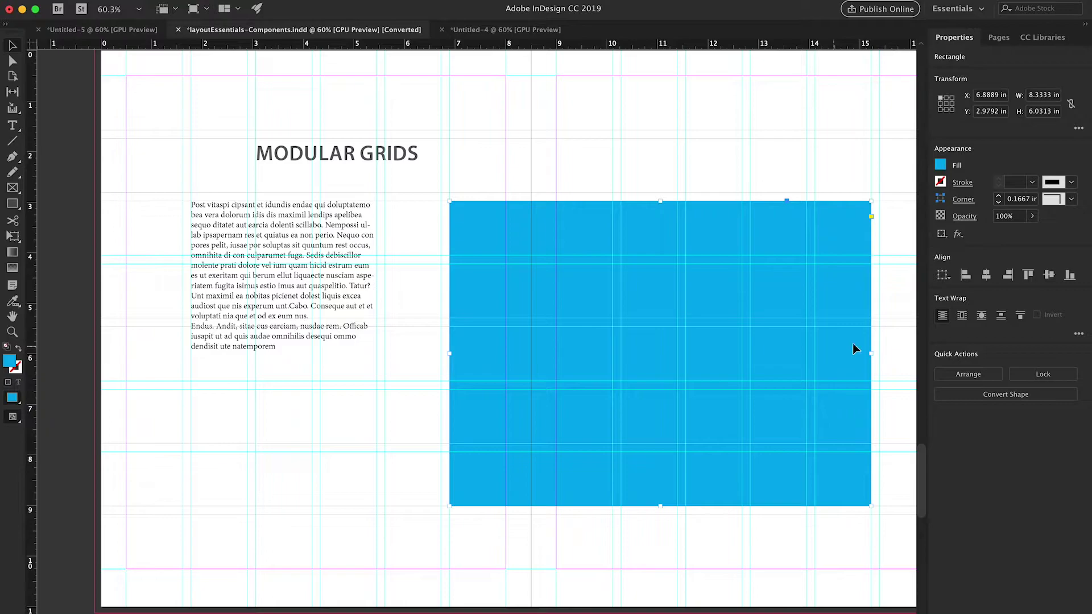
left_click_drag(871, 354, 805, 353)
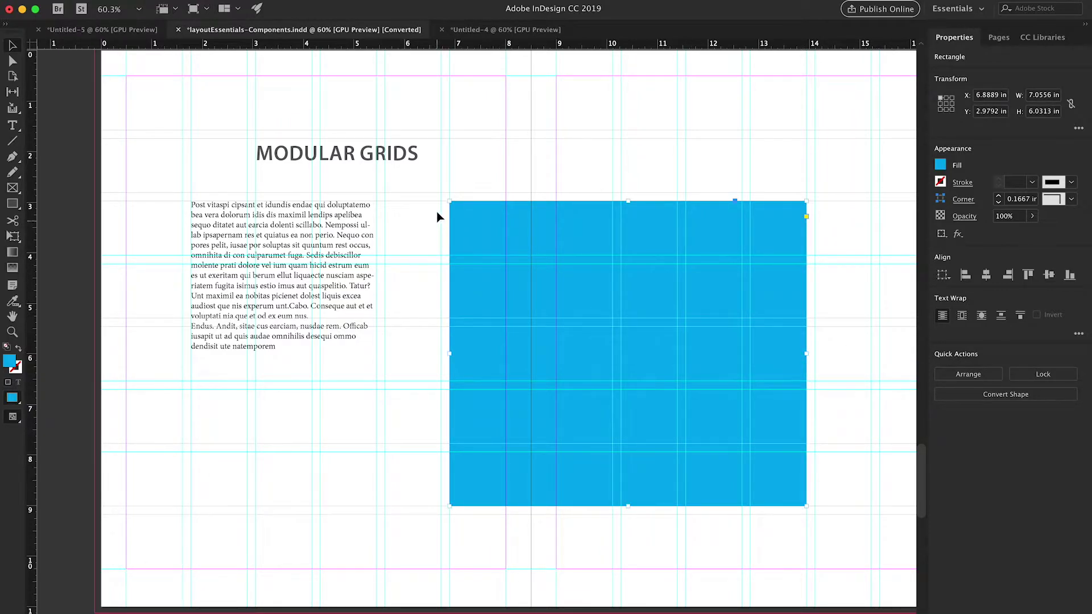
left_click(343, 254)
left_click_drag(376, 291, 442, 290)
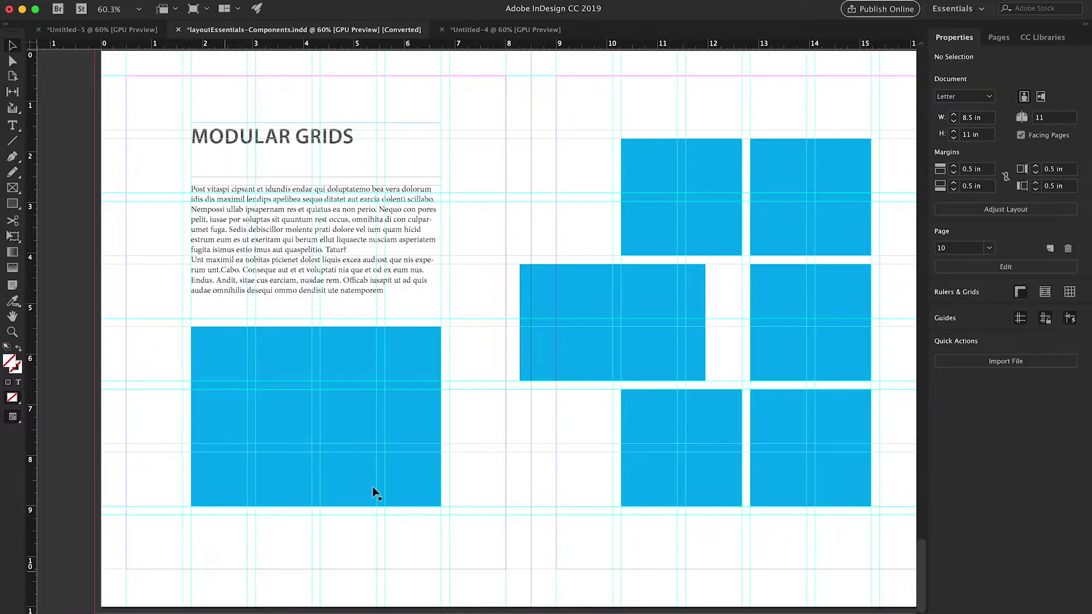
On the page 10 spread, trim the middle rectangle's left side to align with its neighbors and extend the large rectangle rightward up to it
left_click_drag(570, 342, 621, 320)
left_click(398, 413)
left_click_drag(441, 417, 615, 417)
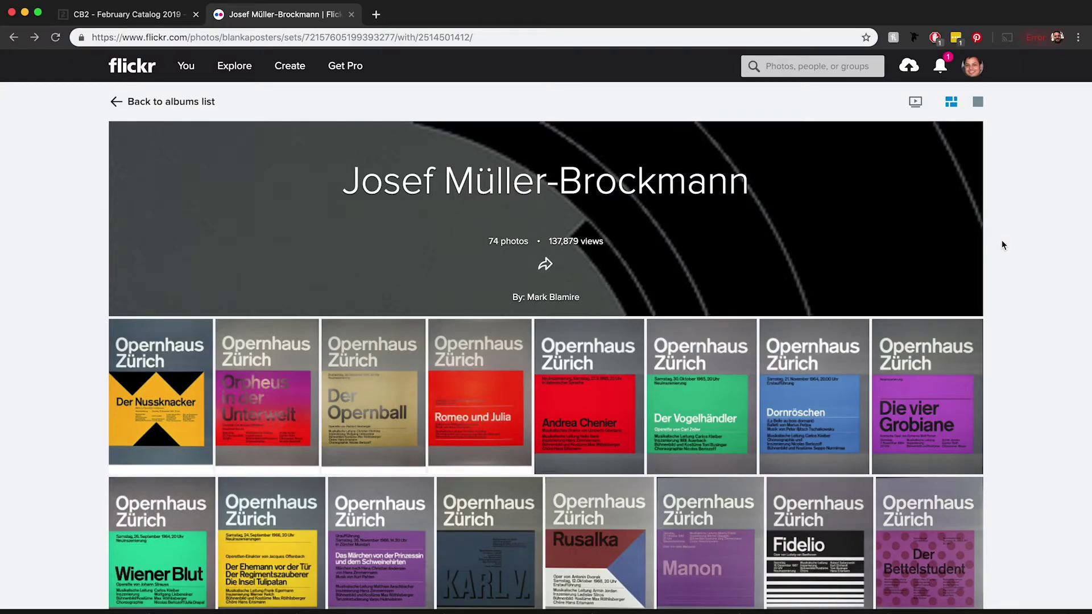
Switch to the browser and look through the Josef Müller-Brockmann poster album on Flickr for grid-based layouts
scroll(1001, 241, "down", 5)
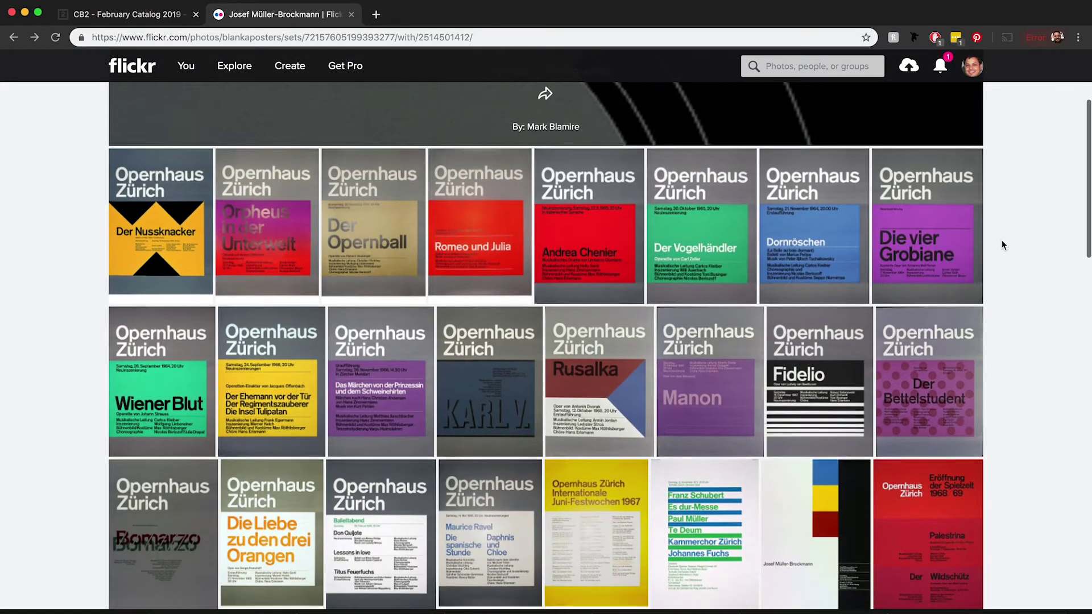
scroll(1003, 246, "down", 9)
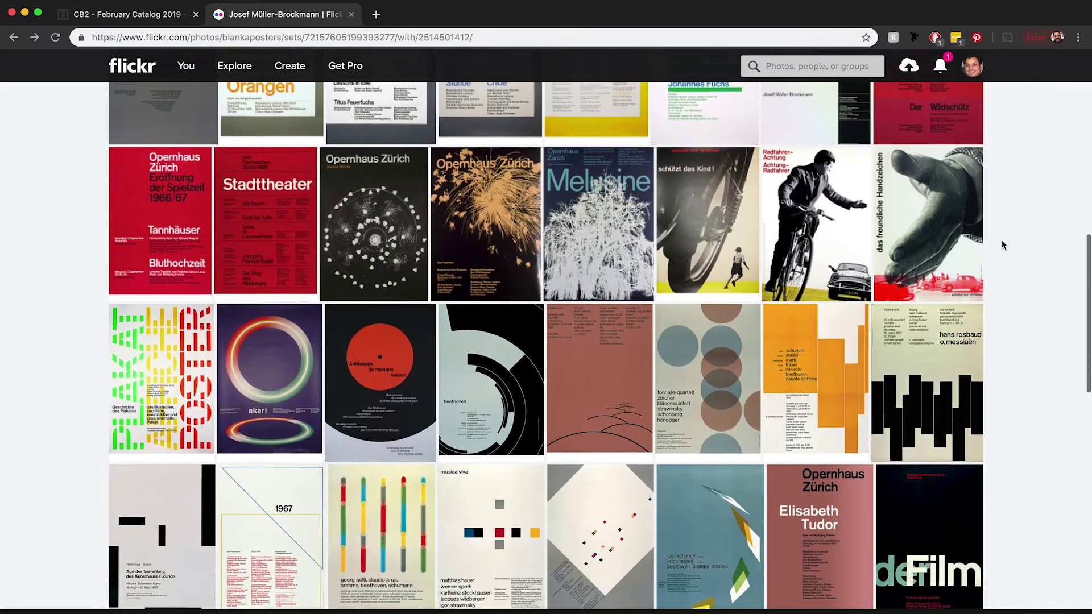
scroll(1002, 245, "down", 6)
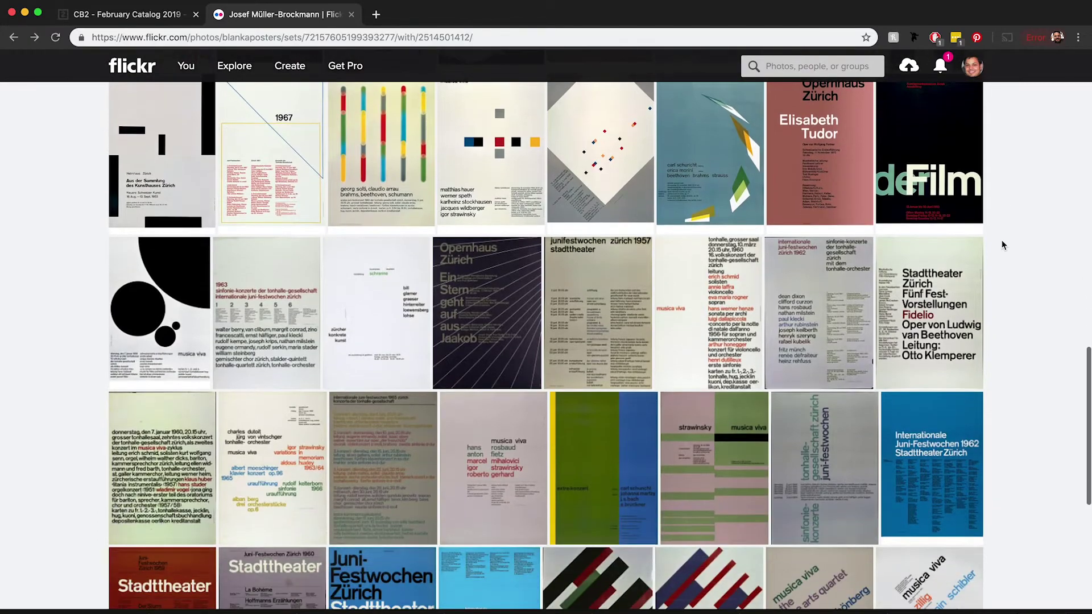
scroll(1001, 240, "down", 2)
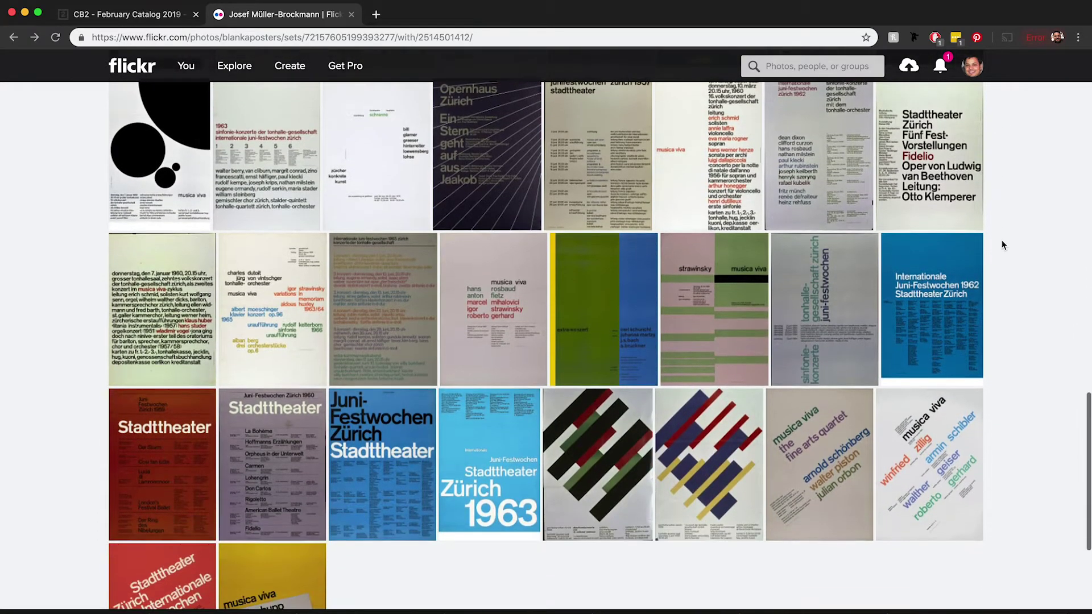
View the blue Internationale Juni-Festwochen 1962 poster, and page through the CB2 February catalog from spread 26-27 past 30-31
left_click(952, 299)
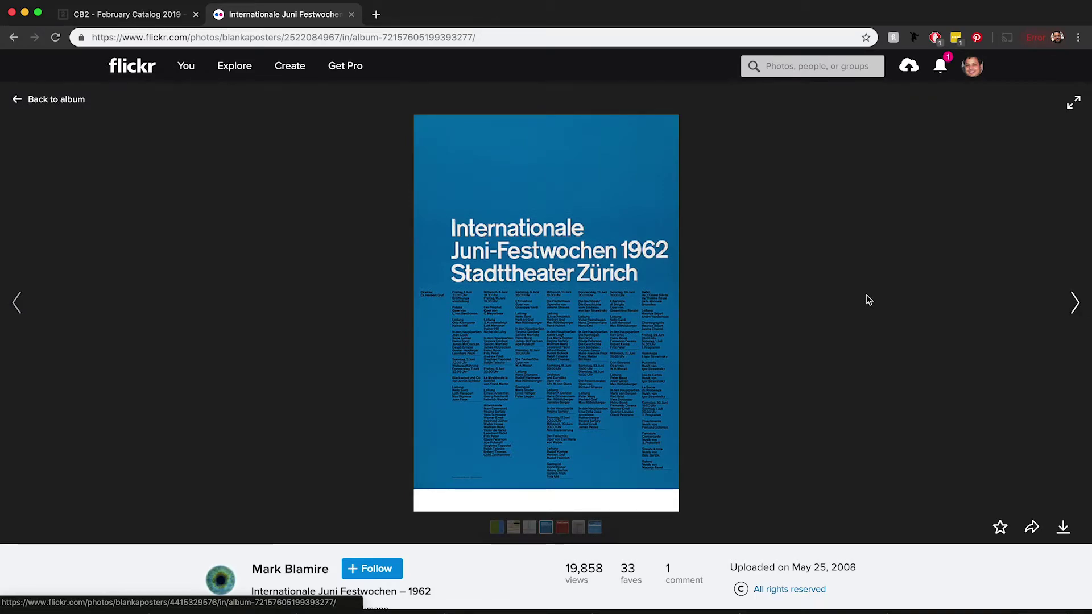
left_click(122, 17)
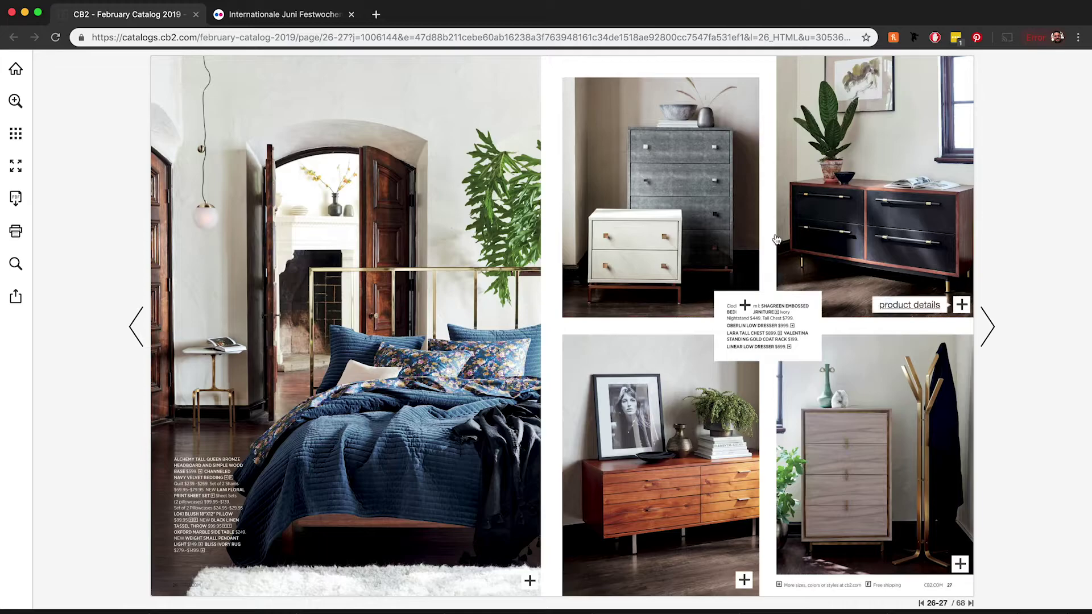
left_click(990, 324)
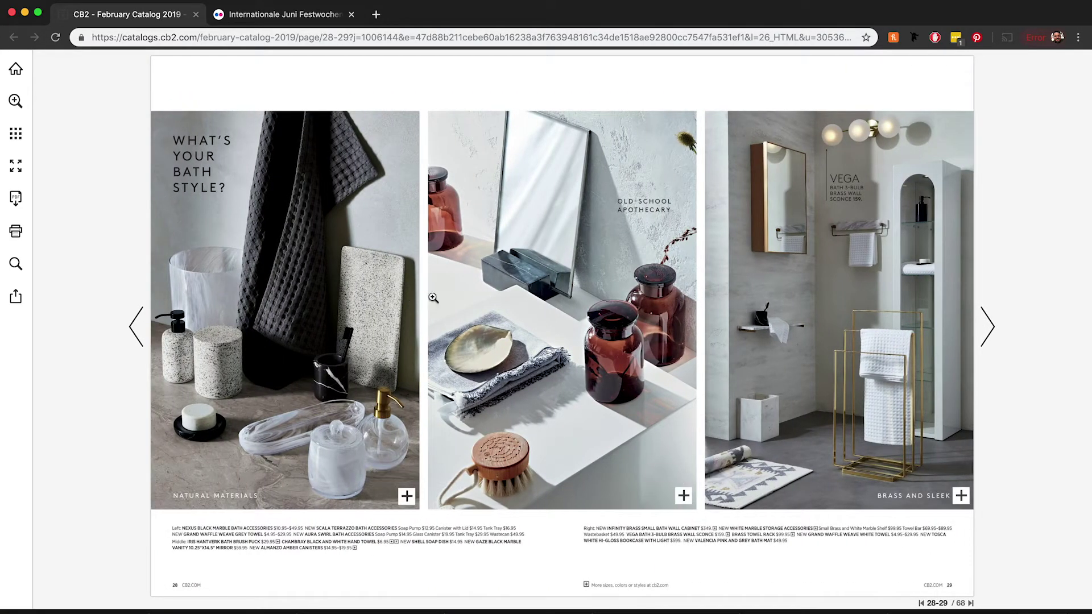
left_click(988, 330)
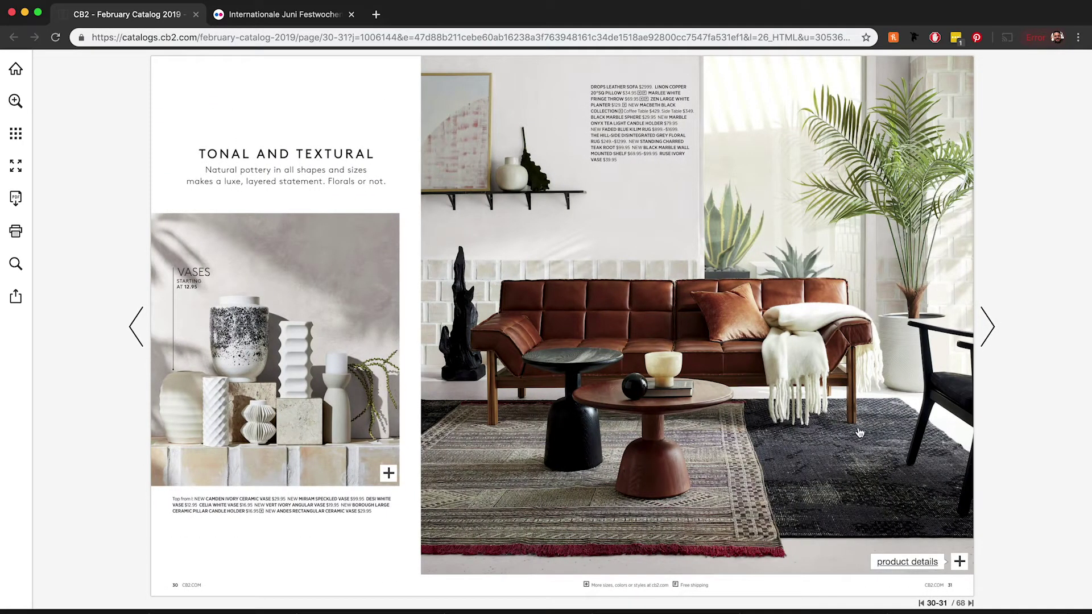
left_click(984, 347)
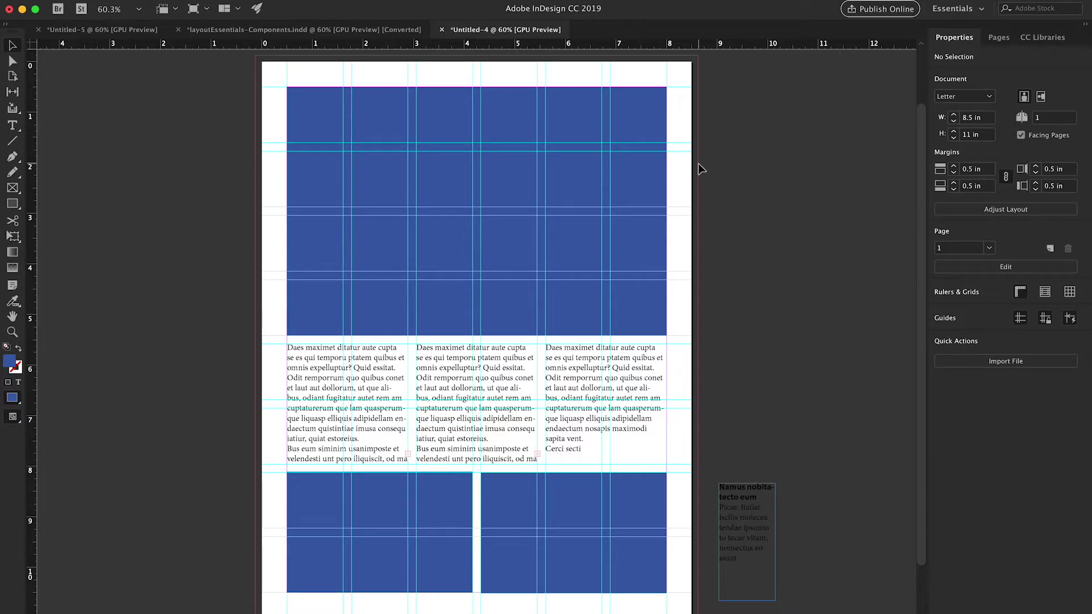
Switch to the Untitled-4 document in InDesign and move the blue rectangle below the first text column off the page onto the pasteboard
left_click(630, 187)
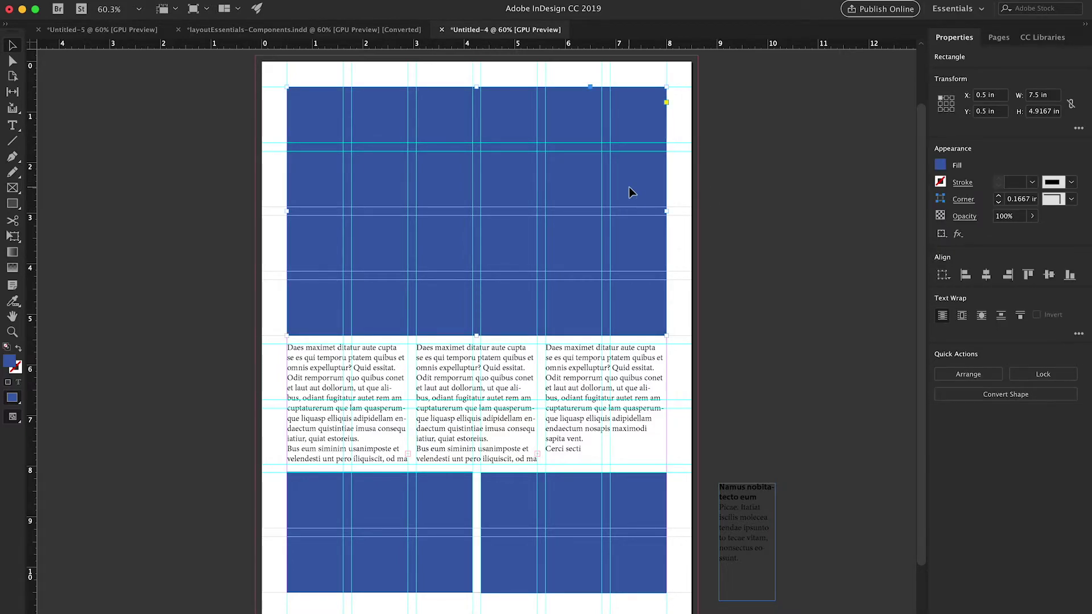
mouse_move(666, 214)
left_mouse_down()
mouse_move(526, 221)
mouse_move(666, 227)
left_mouse_up()
left_click(366, 510)
left_click_drag(389, 505, 159, 482)
Extend the first text column down to the bottom margin and place the small captioned text frame beneath the second column
left_click(342, 465)
left_click_drag(348, 465, 343, 593)
left_click_drag(734, 530, 435, 522)
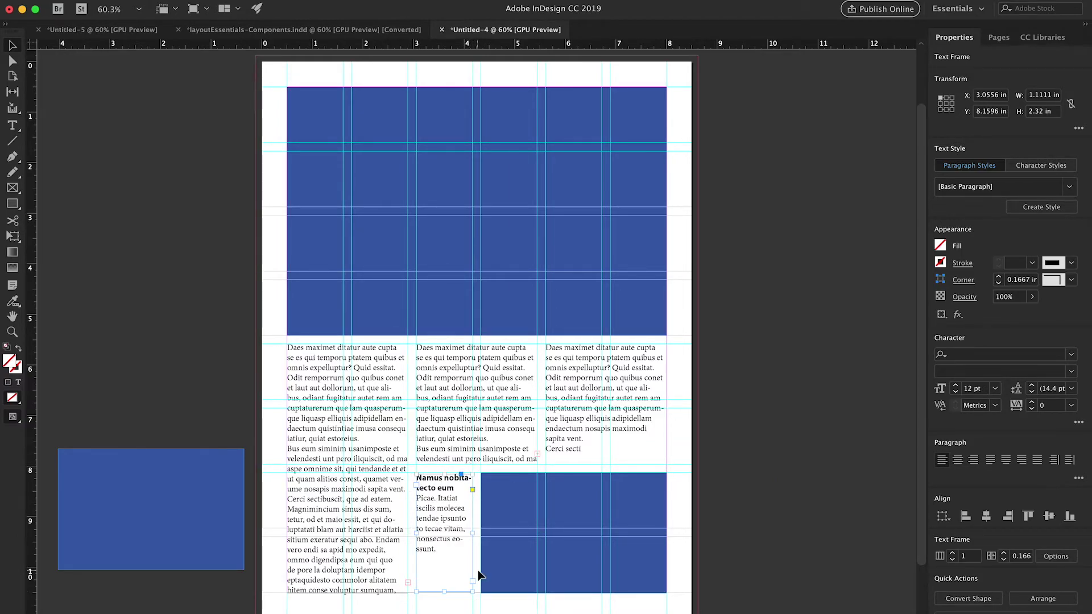
left_click(767, 475)
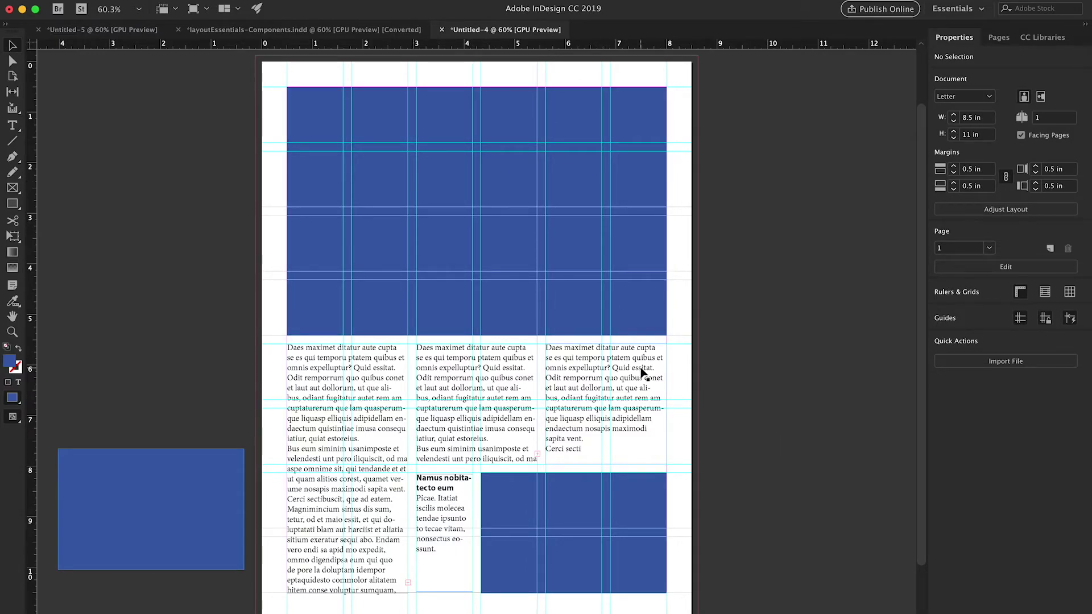
Add a second page to the document and undo the addition
left_click(996, 38)
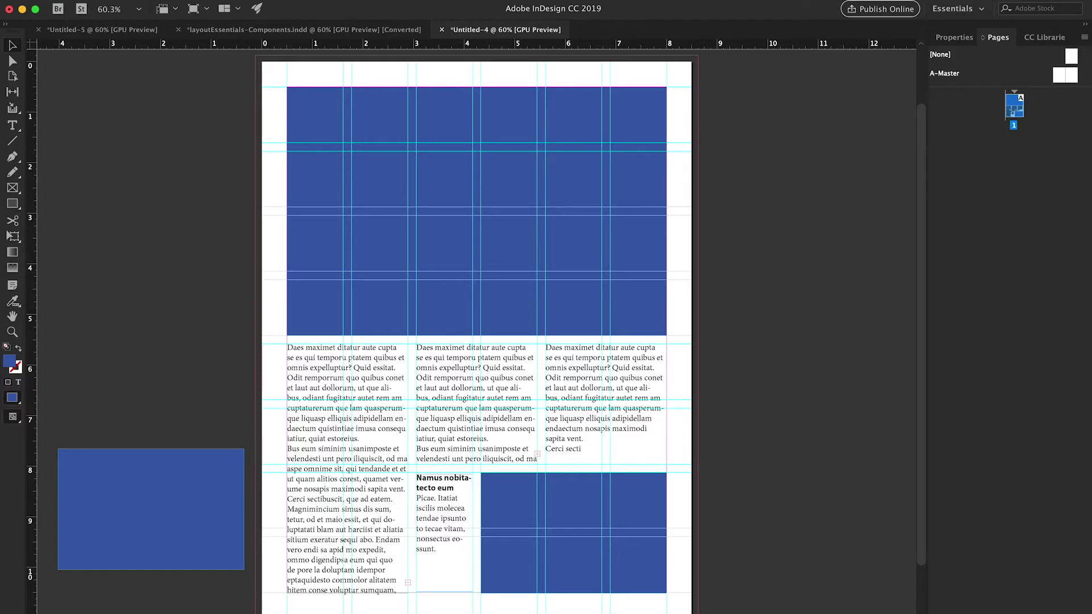
left_click(1038, 583)
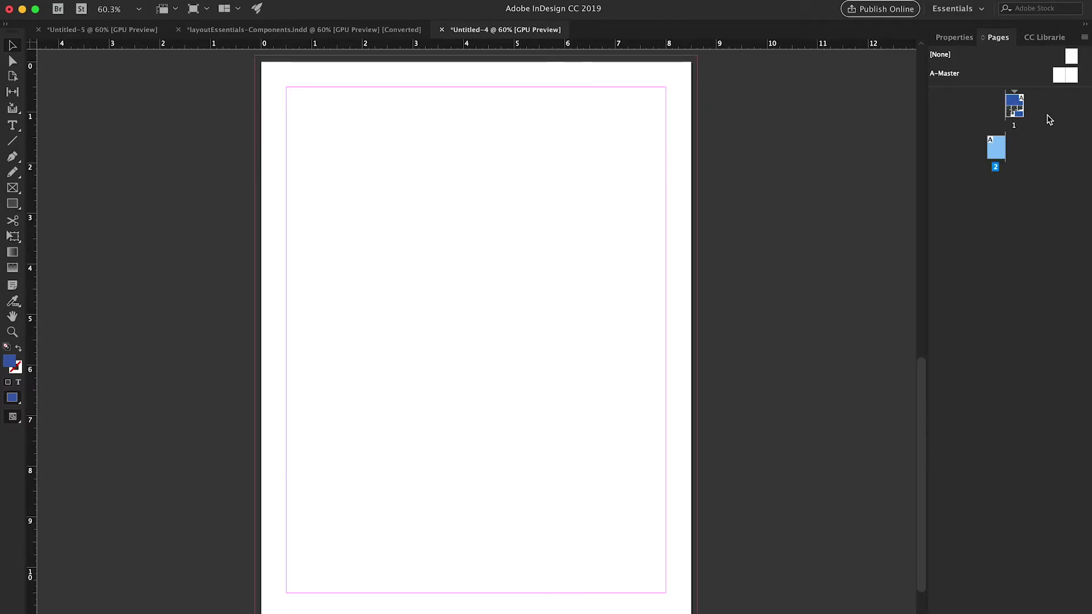
key("super+z")
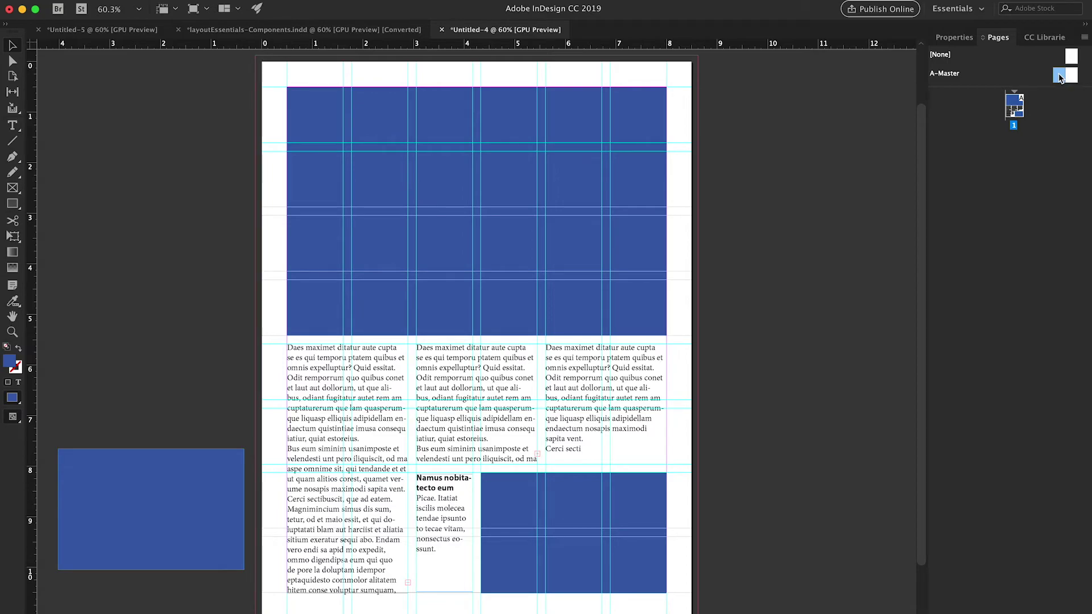
On the A-Master spread, create guides with 4 rows and 4 columns fitted to the margins
double_click(1060, 75)
left_click(302, 1)
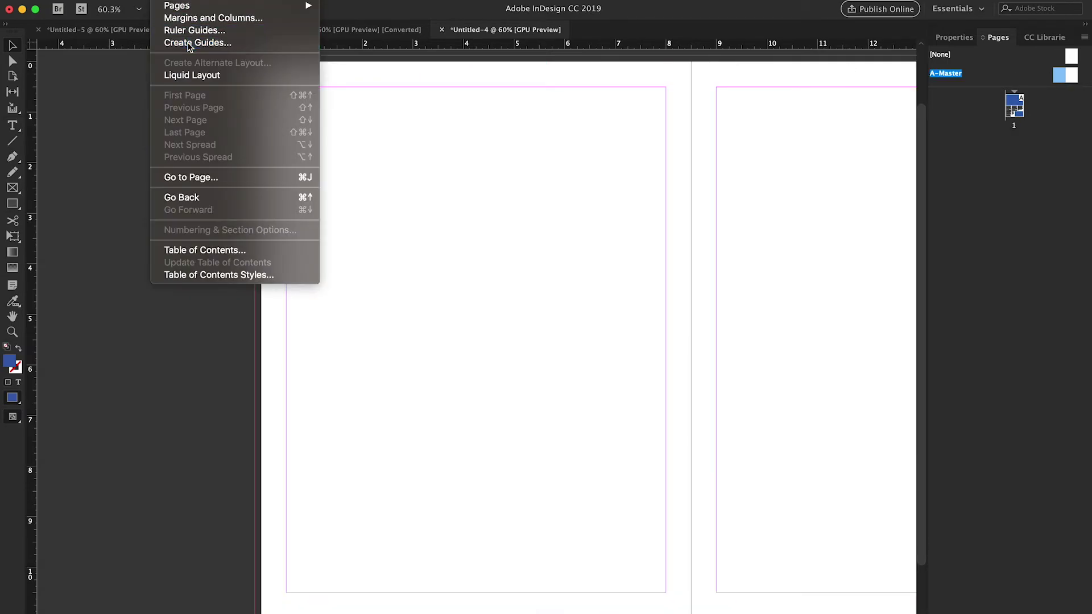
left_click(267, 42)
left_click(451, 282)
left_click(451, 281)
left_click(451, 281)
left_click(451, 282)
left_click(569, 282)
left_click(569, 282)
left_click(569, 281)
left_click(569, 282)
left_click(642, 270)
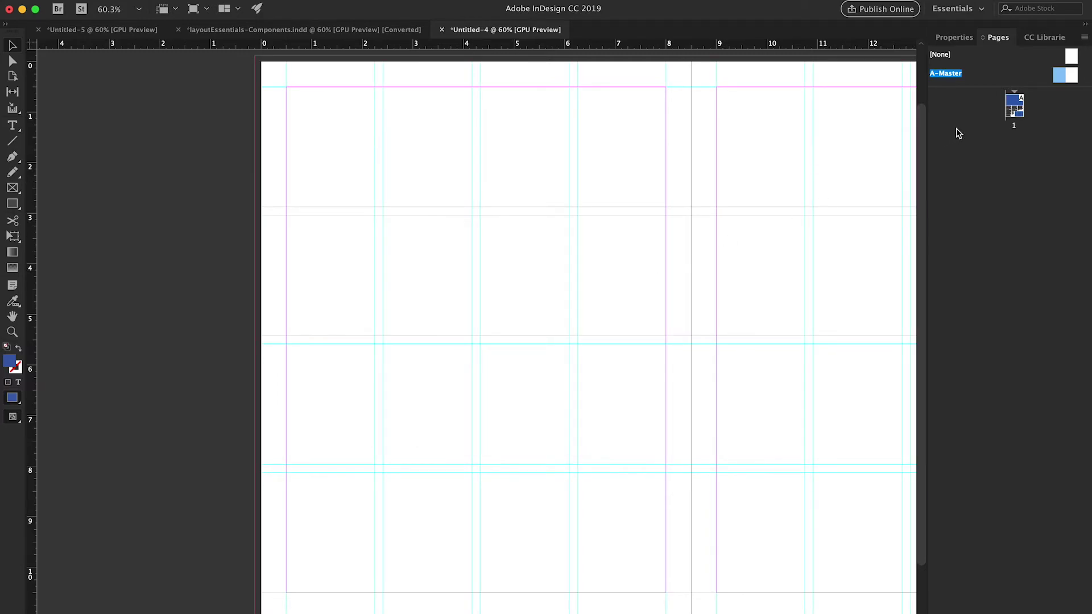
Add four pages after page 1, based on A-Master
left_click(1013, 108)
left_click(1051, 613)
left_click(1051, 613)
left_click(1051, 613)
left_click(1051, 613)
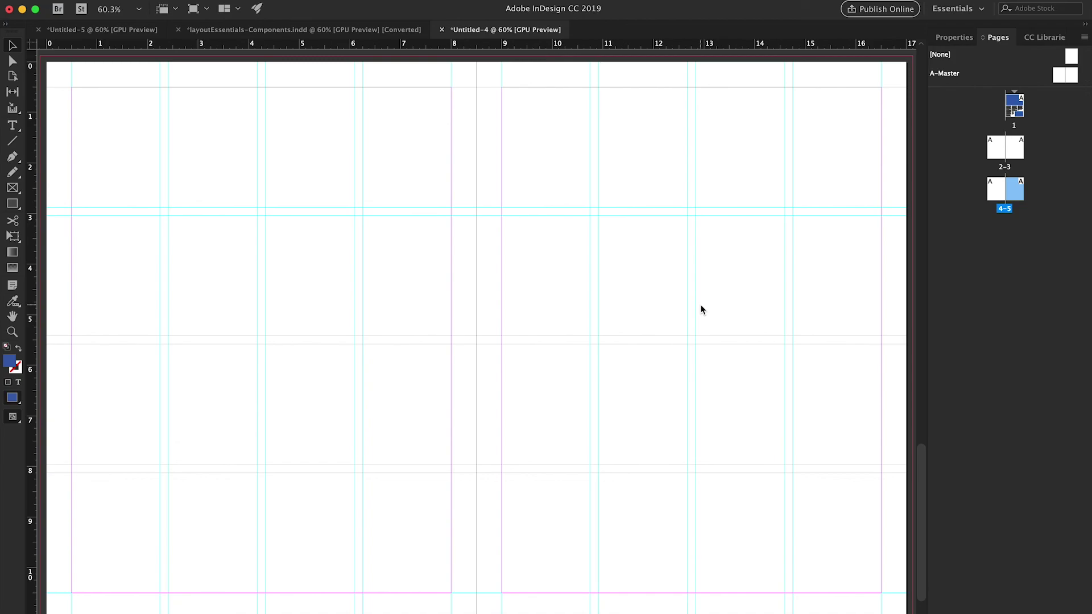
Switch to layoutEssentials-Components.indd and review the grid examples from Modular Grids back to Hierarchial Grids
left_click(296, 32)
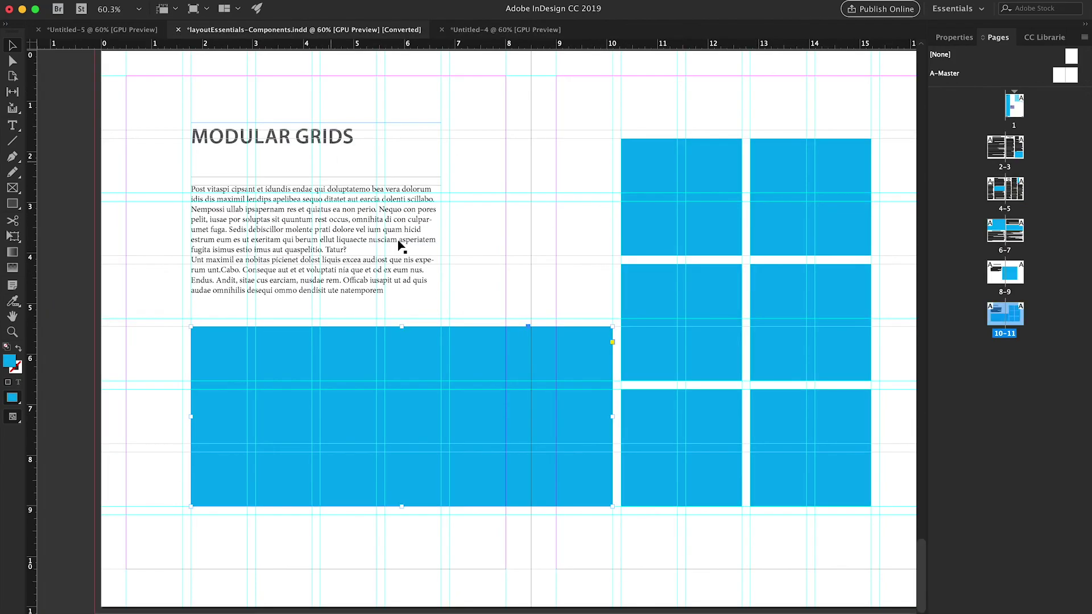
scroll(482, 289, "up", 10)
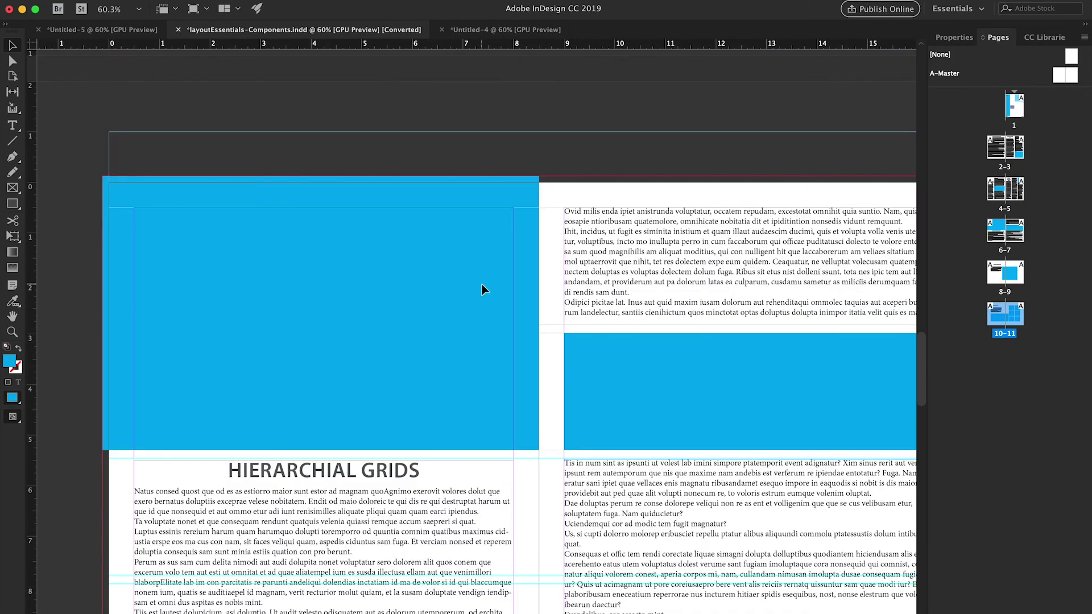